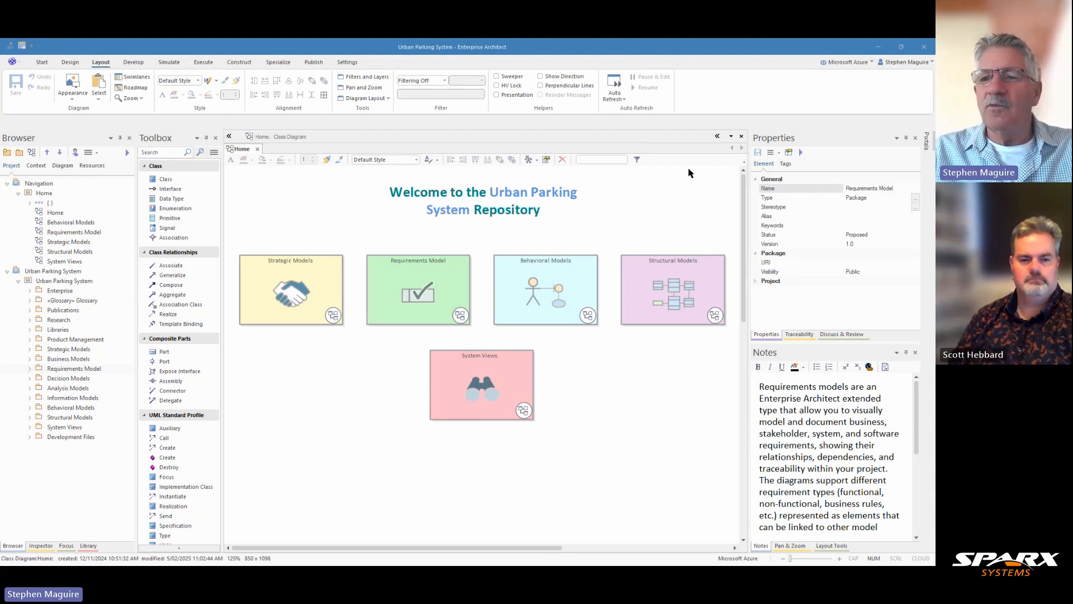
Step: Switch the modelling perspective to ArchiMate from the Enterprise Architecture set
click(872, 63)
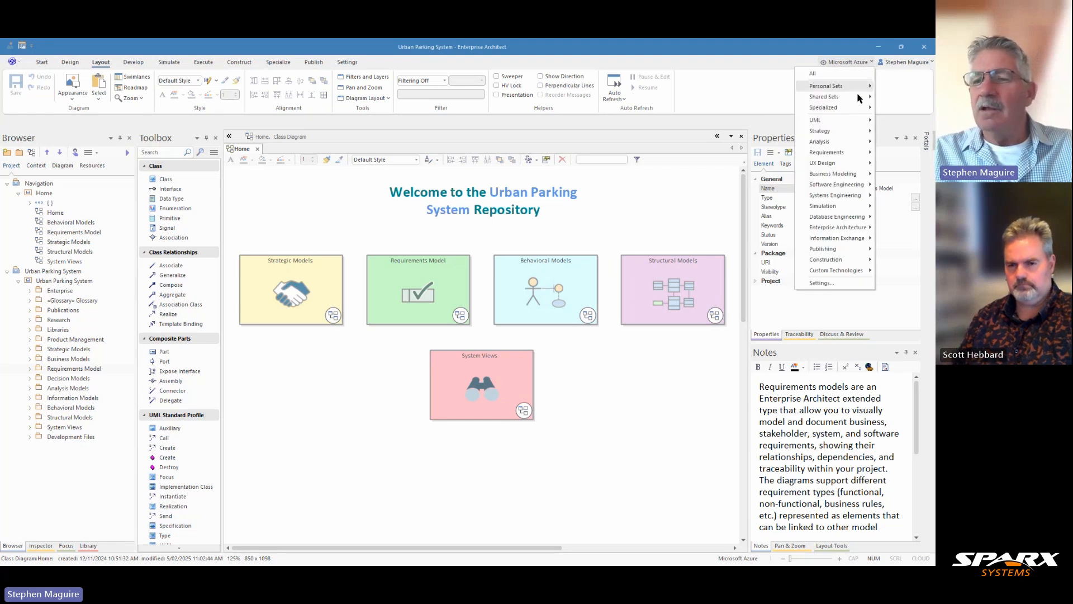
mouse_move(838, 221)
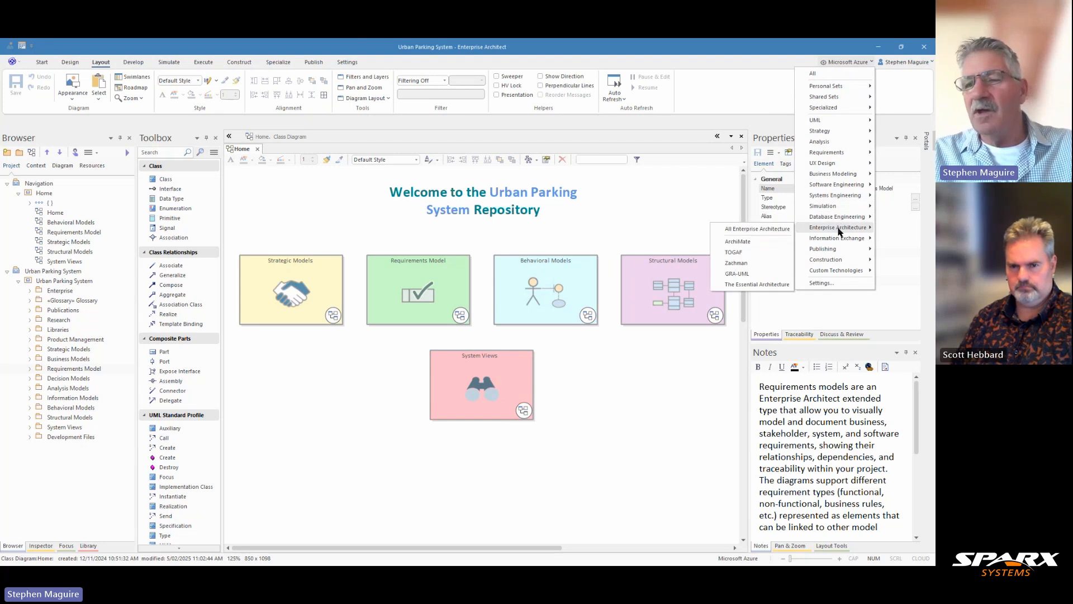
click(744, 245)
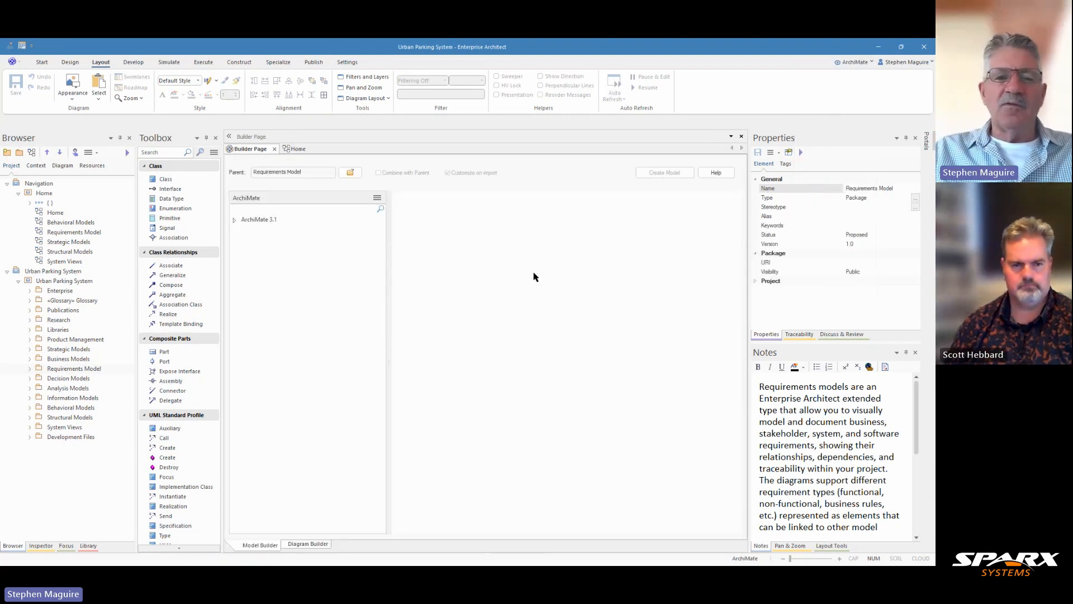
Step: Browse the ArchiMate 3.1 Basic, Motivation and Strategy viewpoint patterns, previewing Organization Viewpoint and Outcome Realization Viewpoint, and close the builder page
click(234, 220)
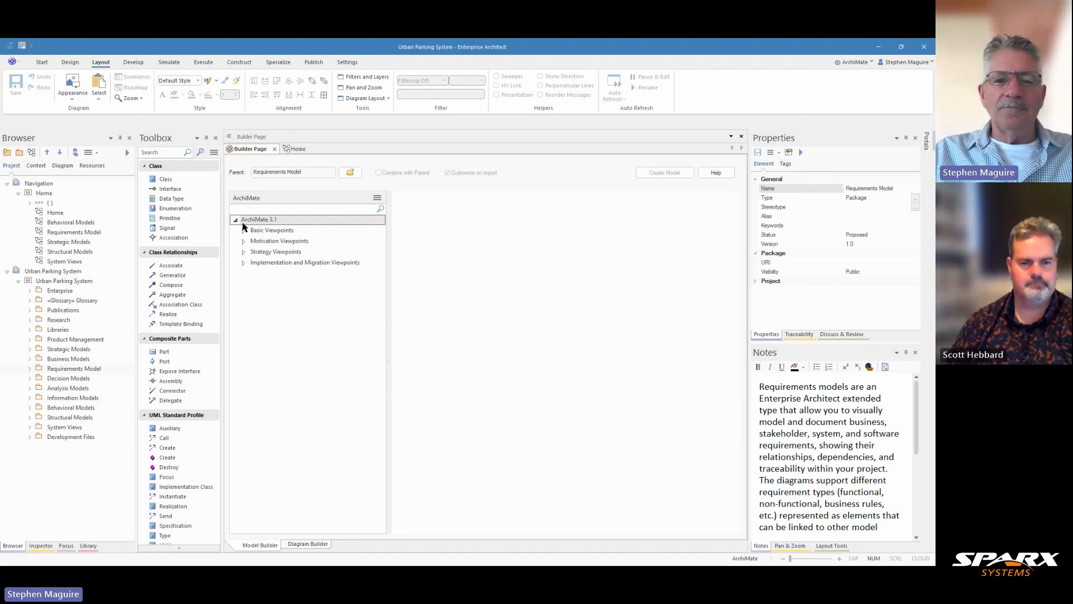
click(244, 231)
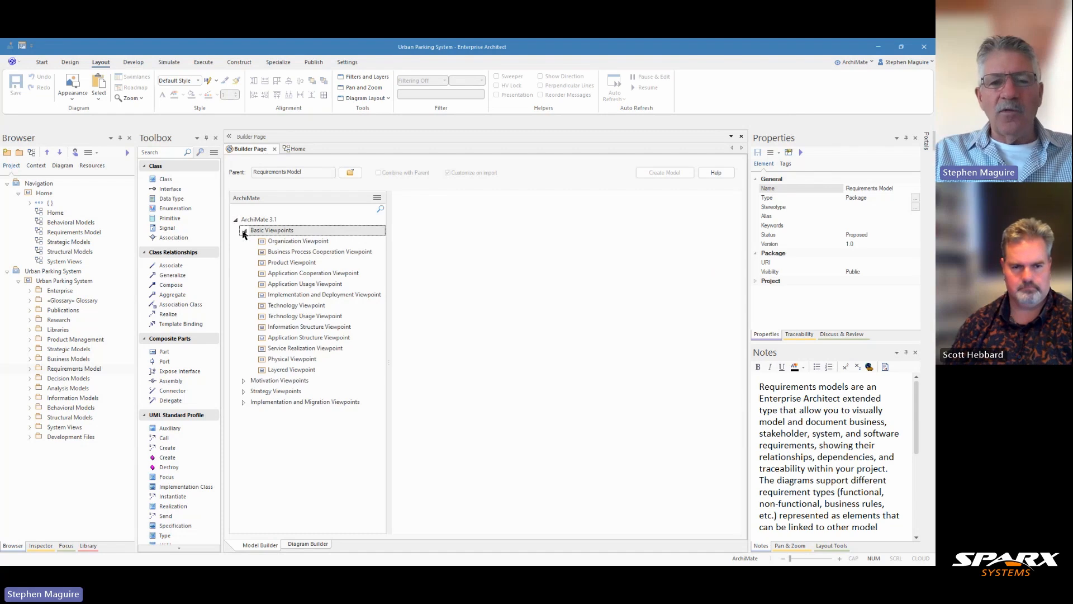
click(296, 244)
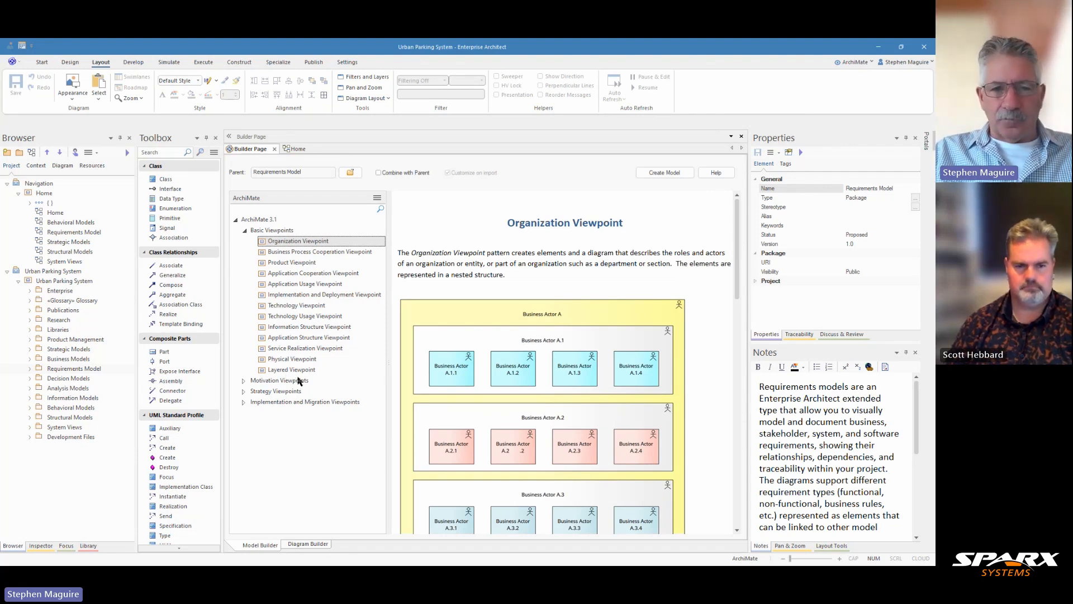
click(244, 381)
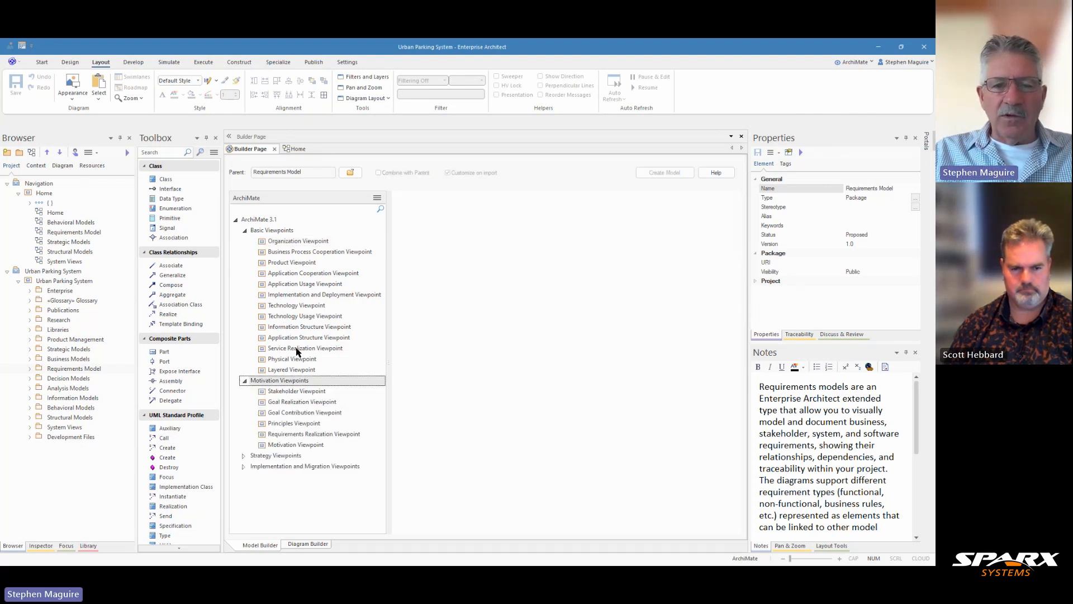
click(245, 456)
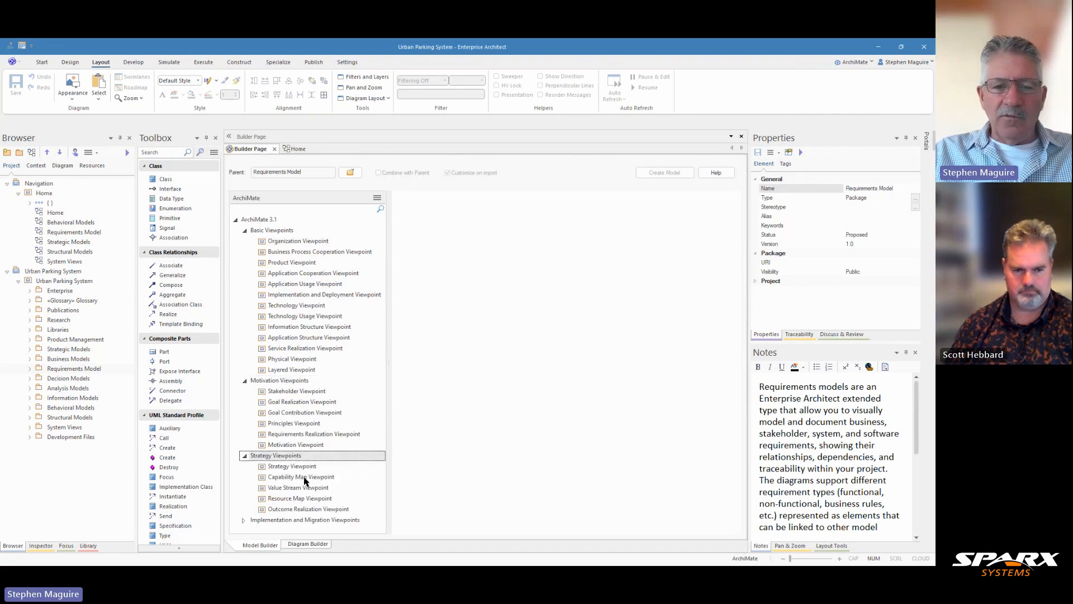
click(307, 510)
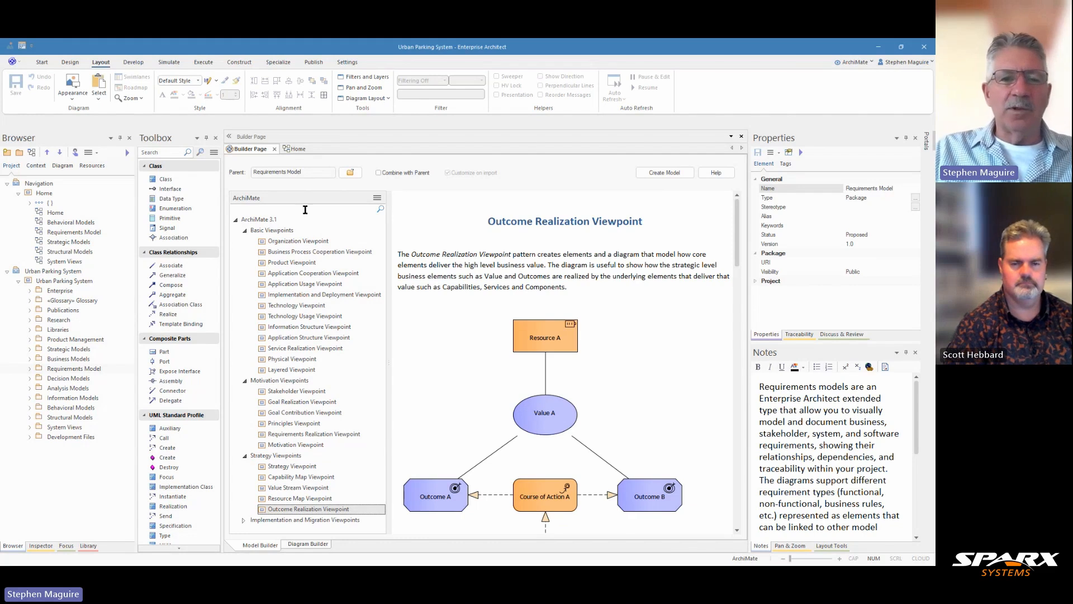
click(275, 149)
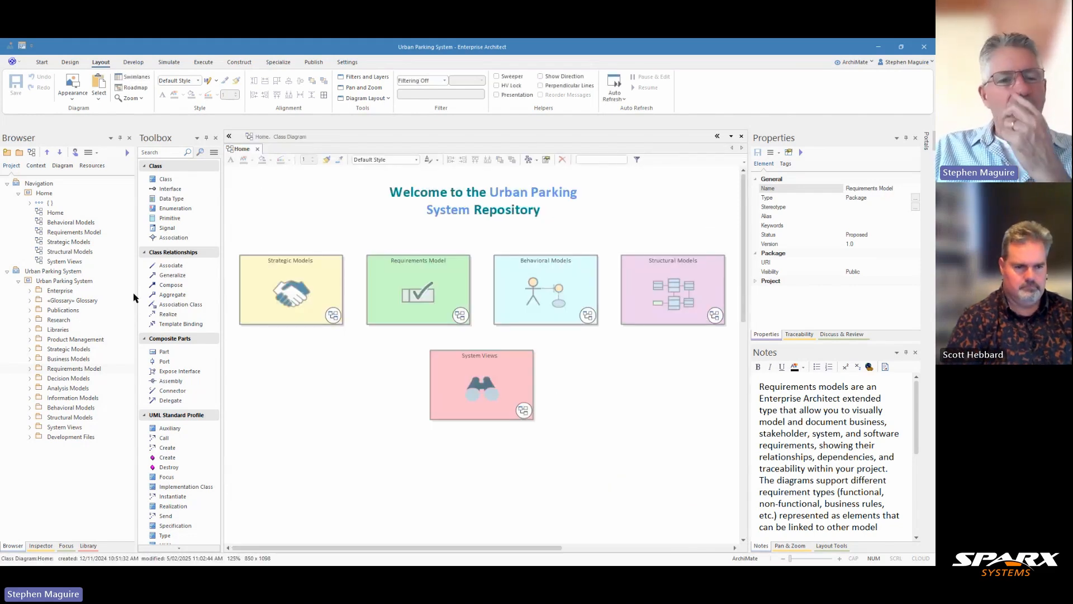
Step: Expand the Enterprise package down to the viewpoint packages of Business Architecture, widening the model tree so the full package names fit
click(59, 291)
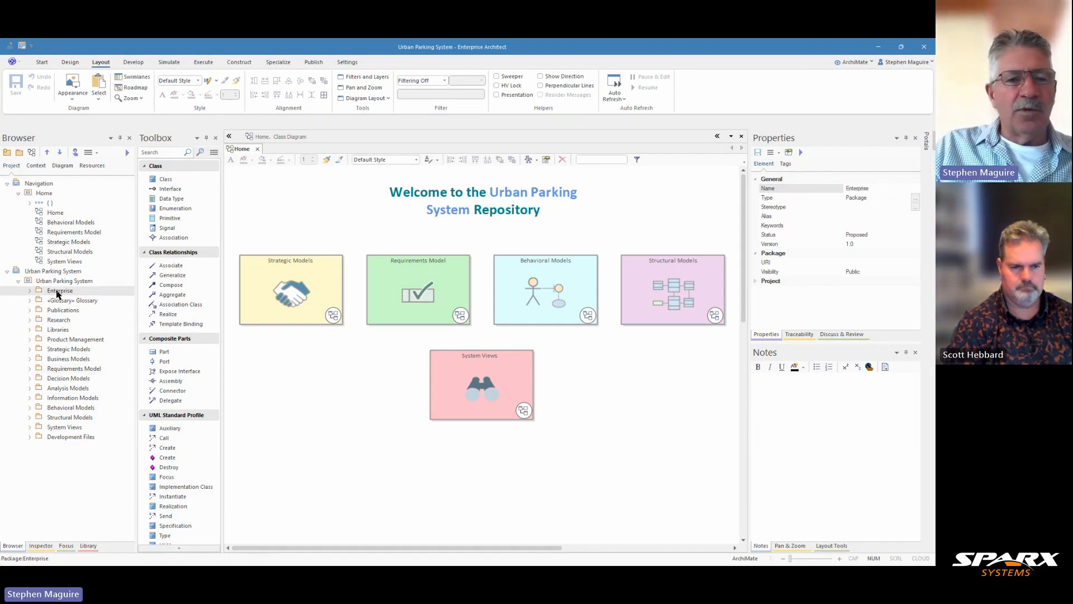
click(29, 292)
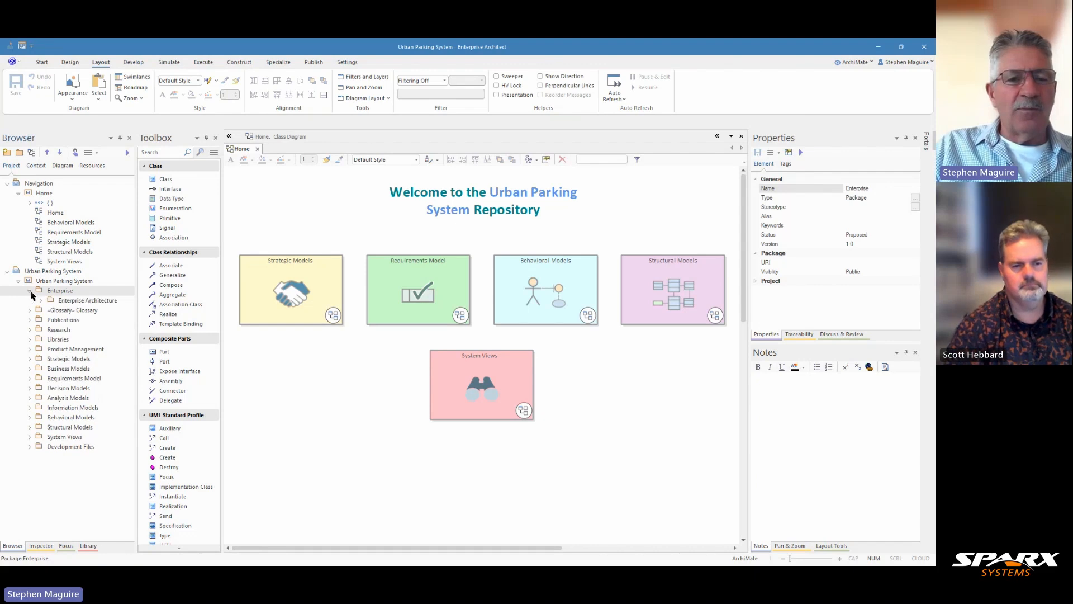
click(41, 300)
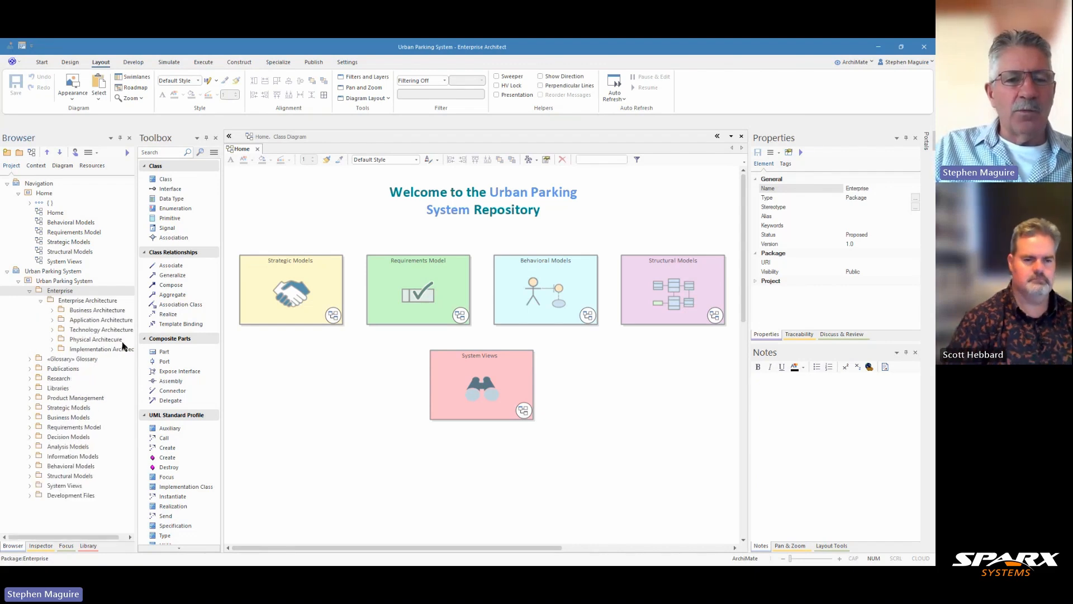
drag(137, 346, 220, 344)
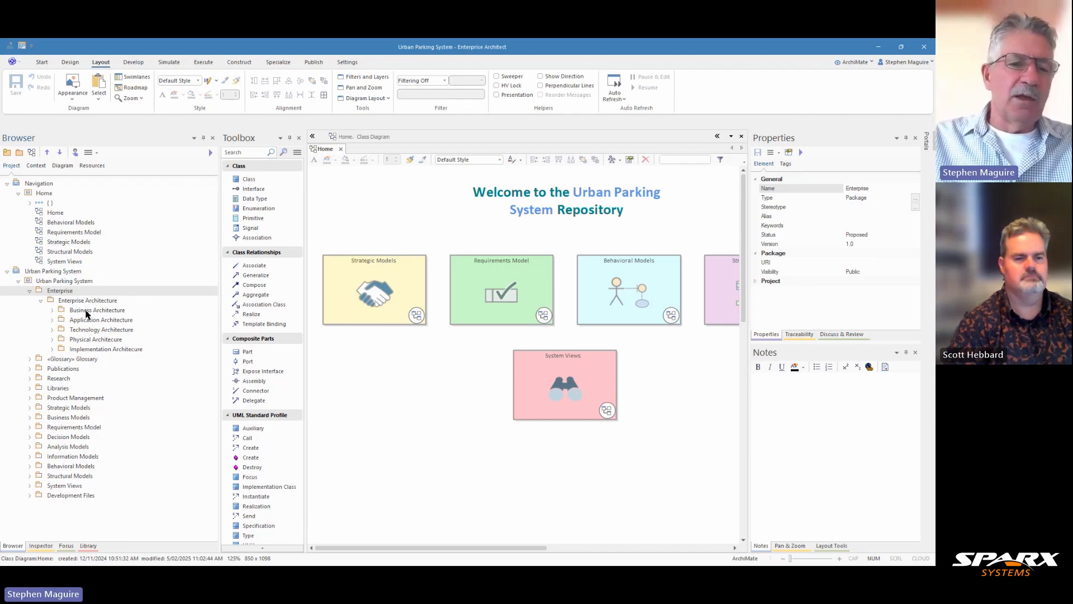
click(53, 312)
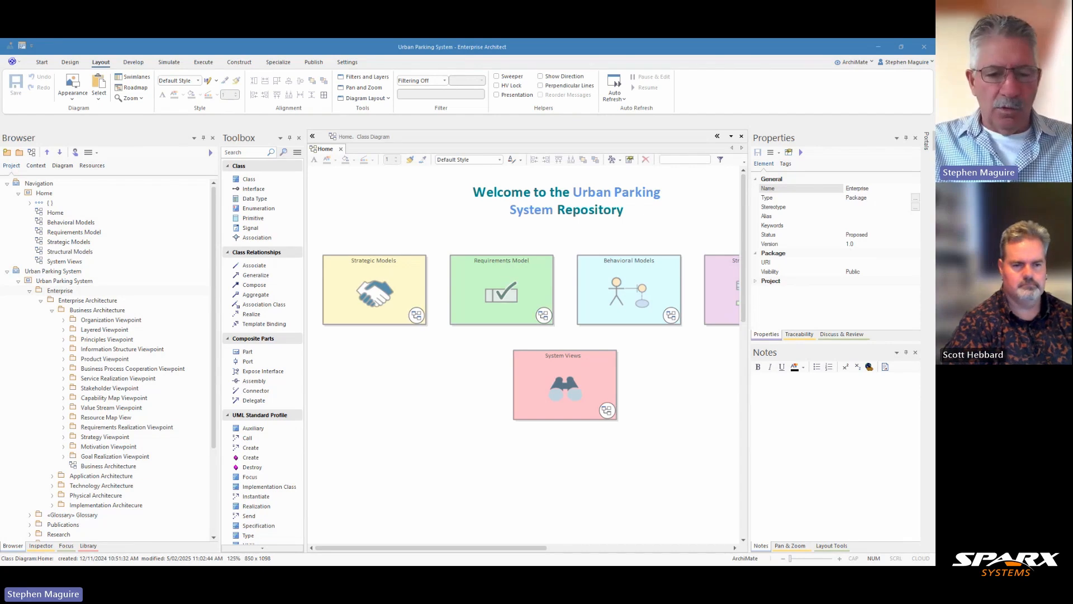
Step: Add a package named "Outcome Realization Viewpoint" under Business Architecture, with Package Only as its initial content
click(96, 310)
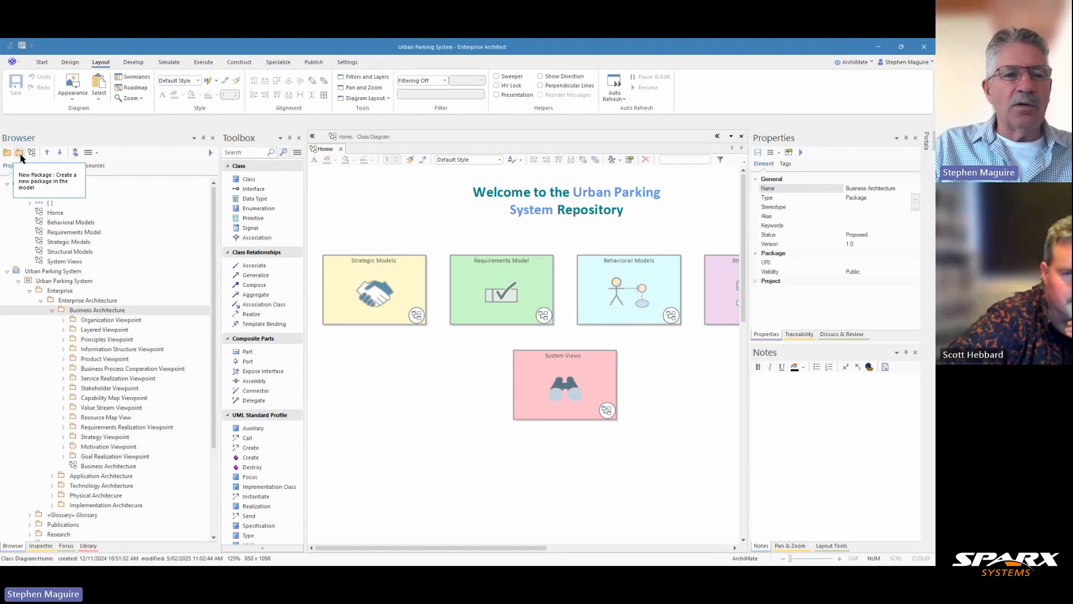
click(19, 153)
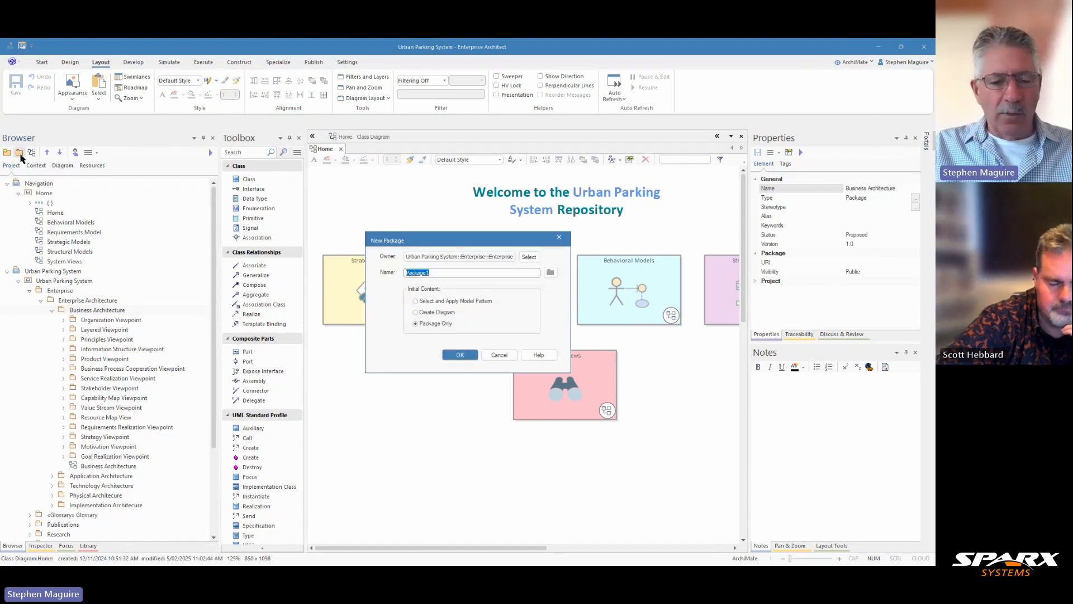
text(Outcome Realization Viewpoint)
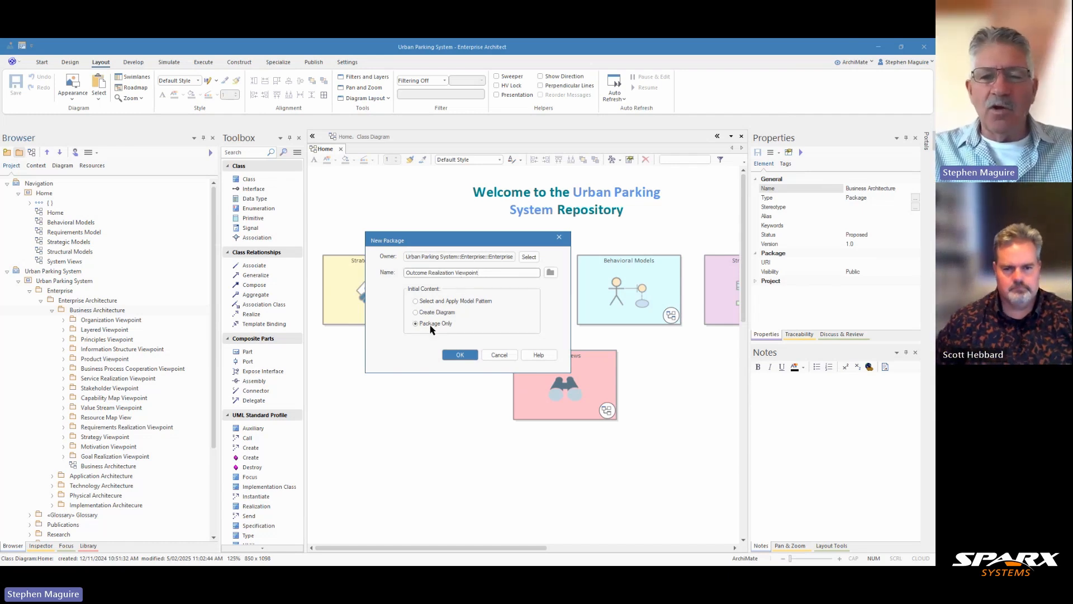
click(460, 356)
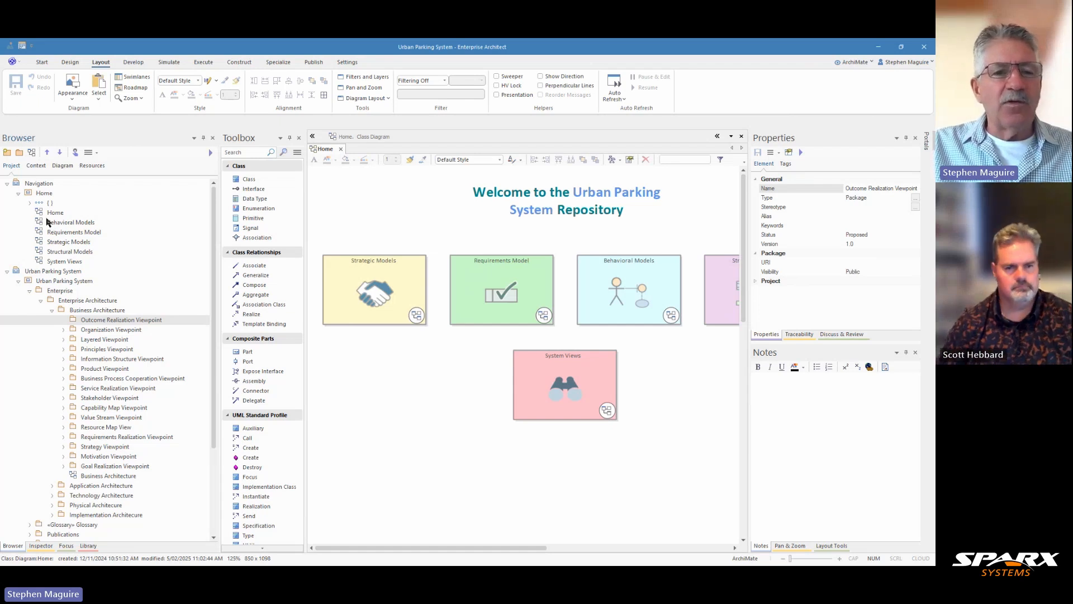
Step: Create an "Outcome Realization Viewpoint" diagram in the new package using the Business diagram type ArchiMate 3 Strategic::Outcome Realization
click(32, 155)
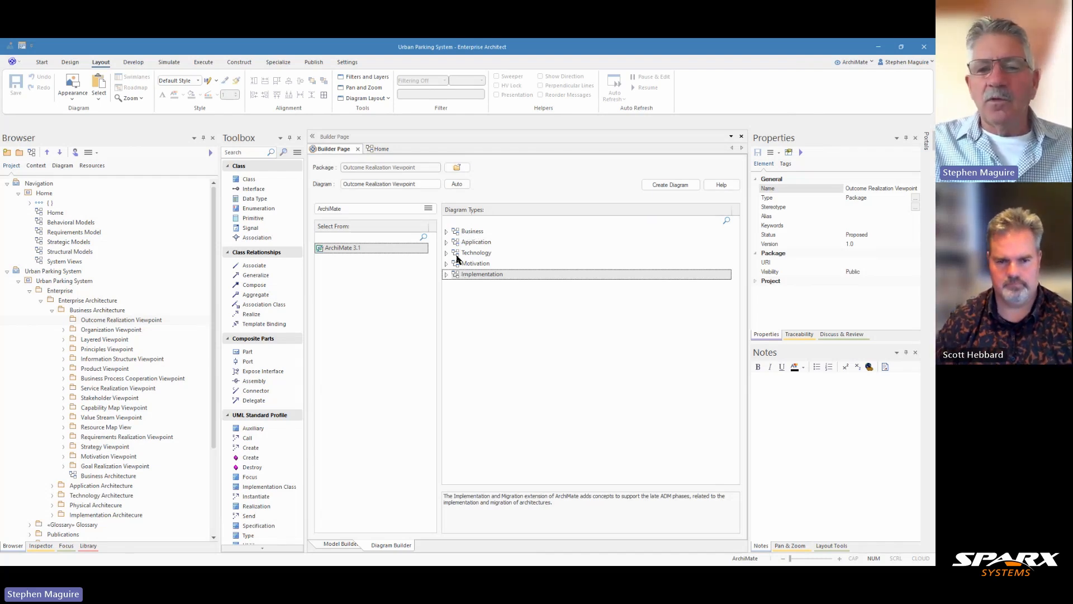
click(446, 231)
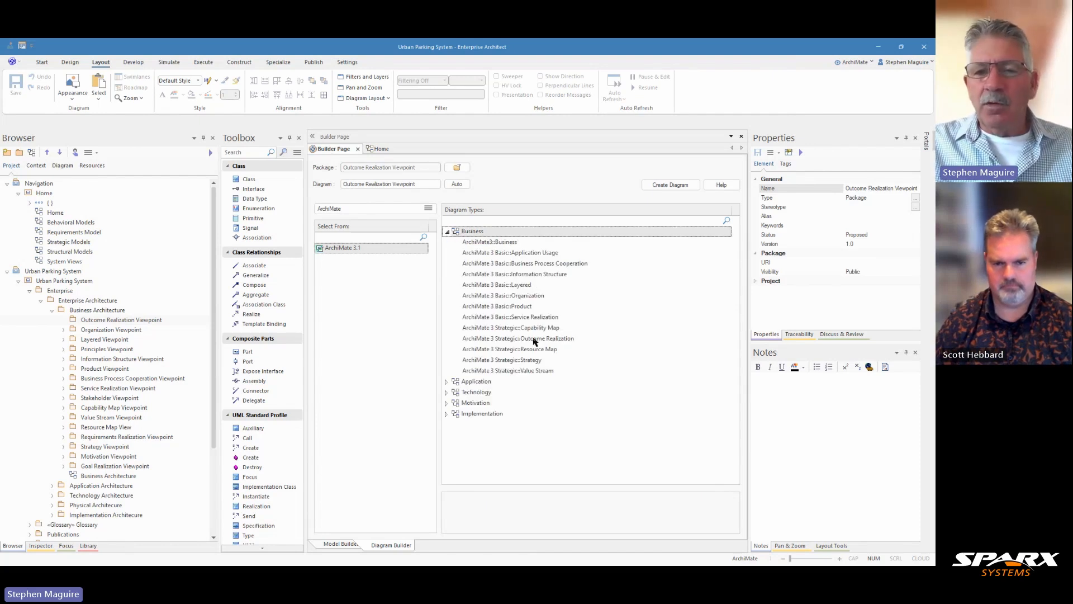
click(447, 415)
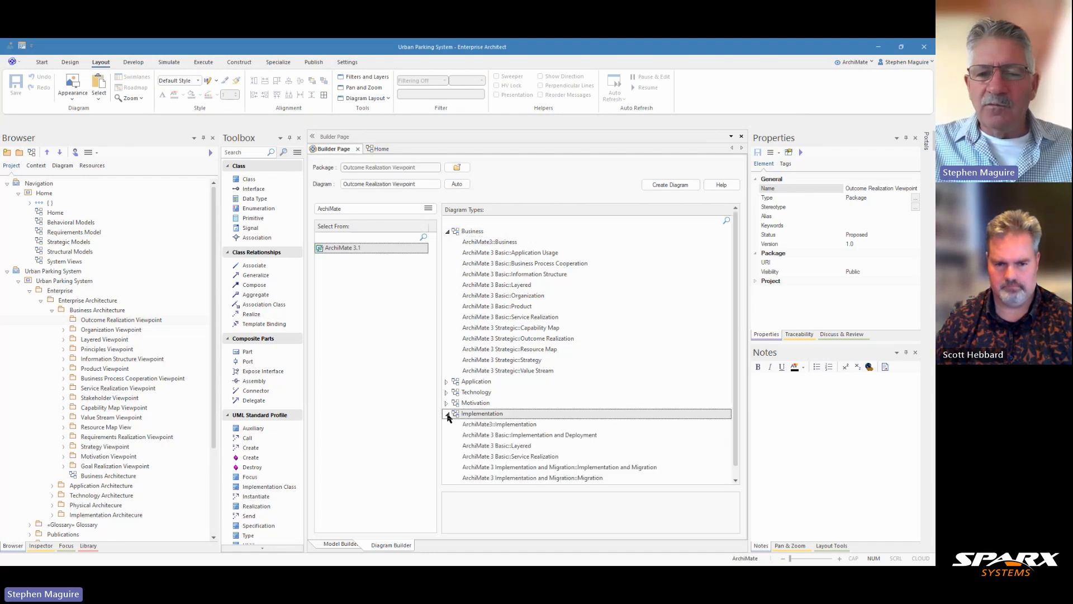
click(531, 339)
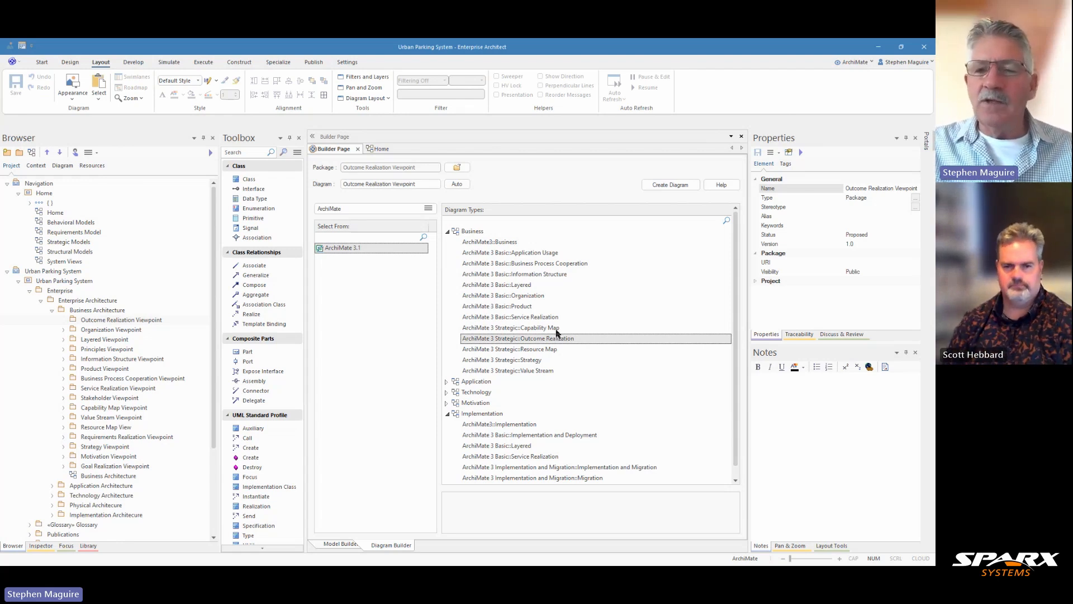
click(665, 186)
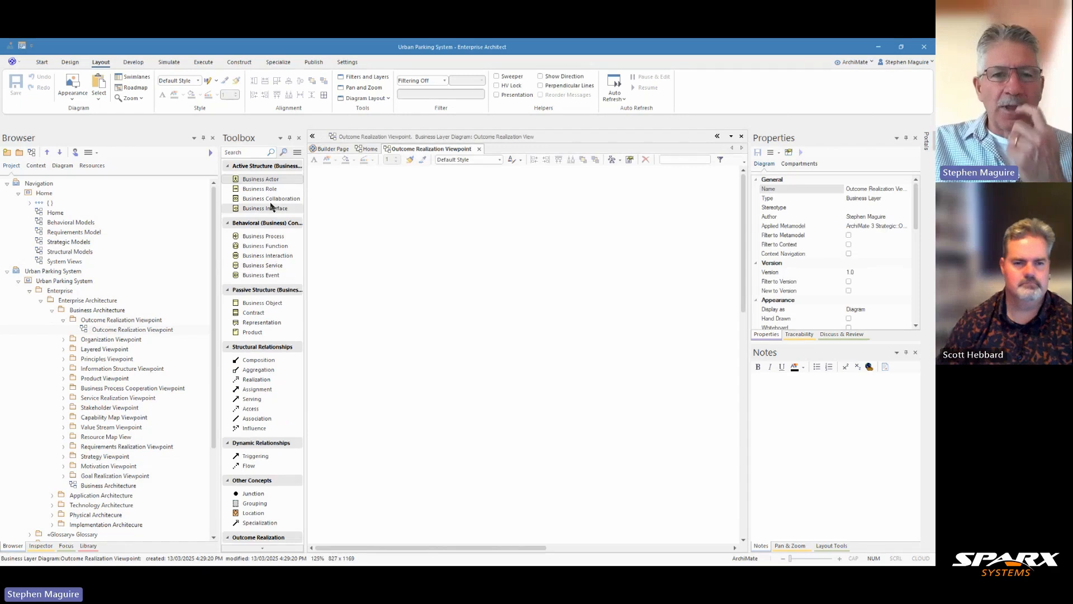
Step: Review the element and relationship groups offered for the new diagram, from Active Structure to Outcome Realization
scroll(271, 207, down, 4)
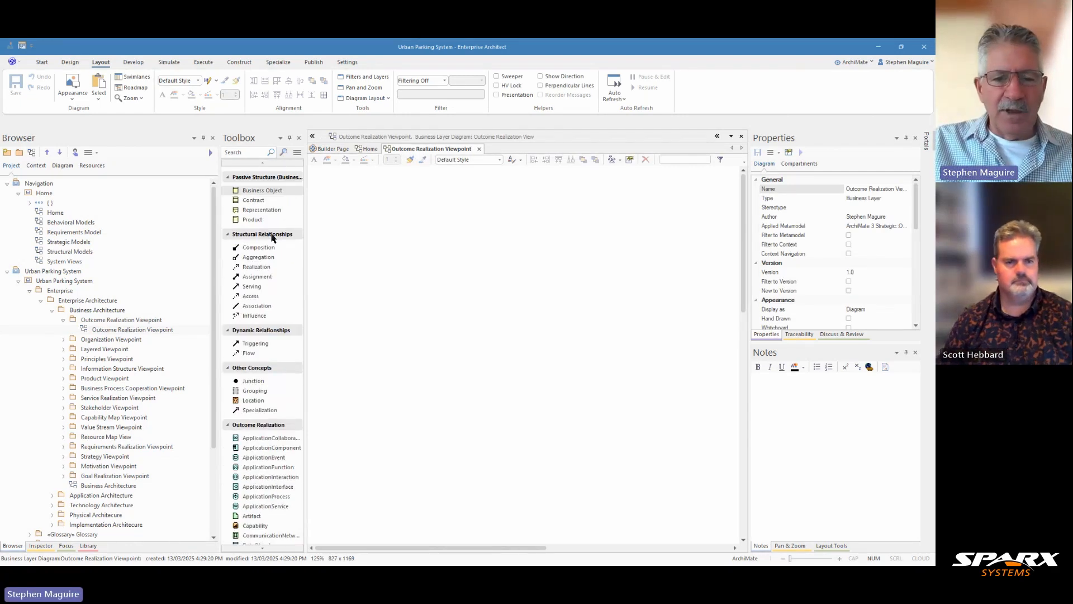
scroll(273, 240, down, 7)
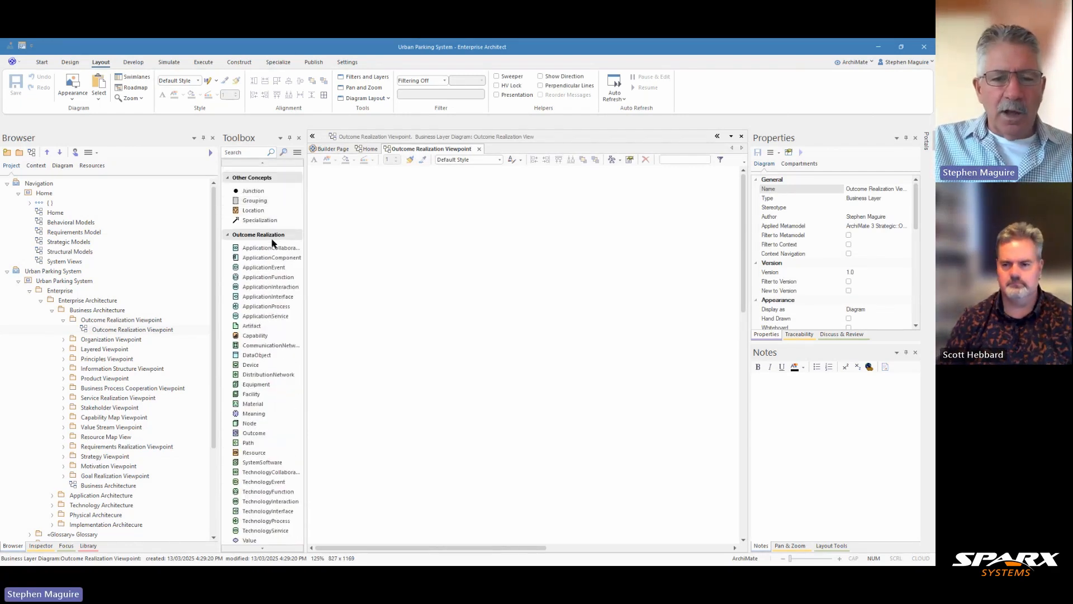
scroll(273, 241, down, 1)
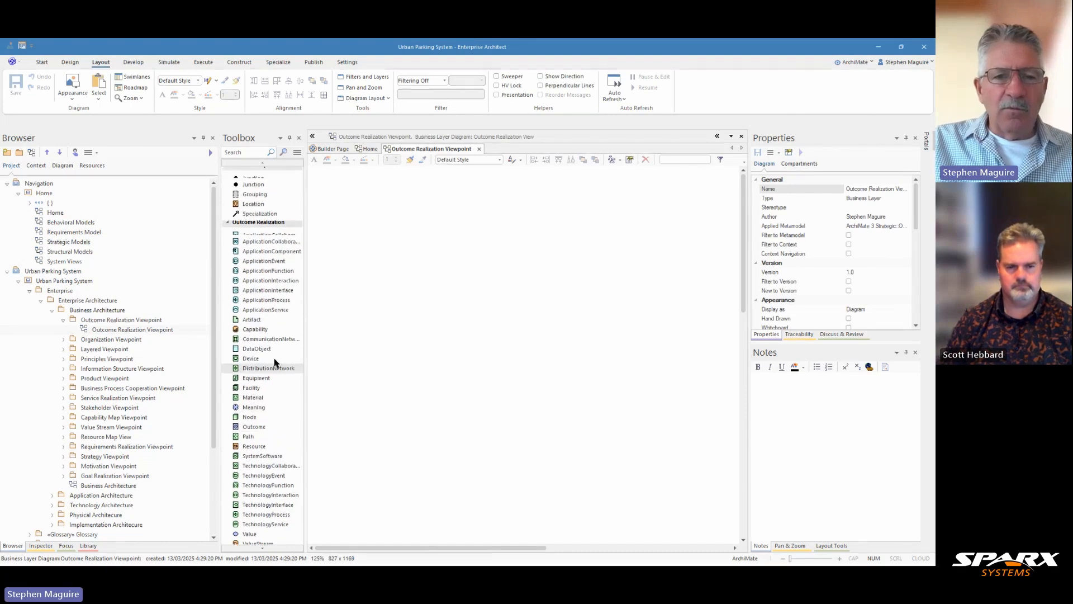
scroll(274, 363, up, 5)
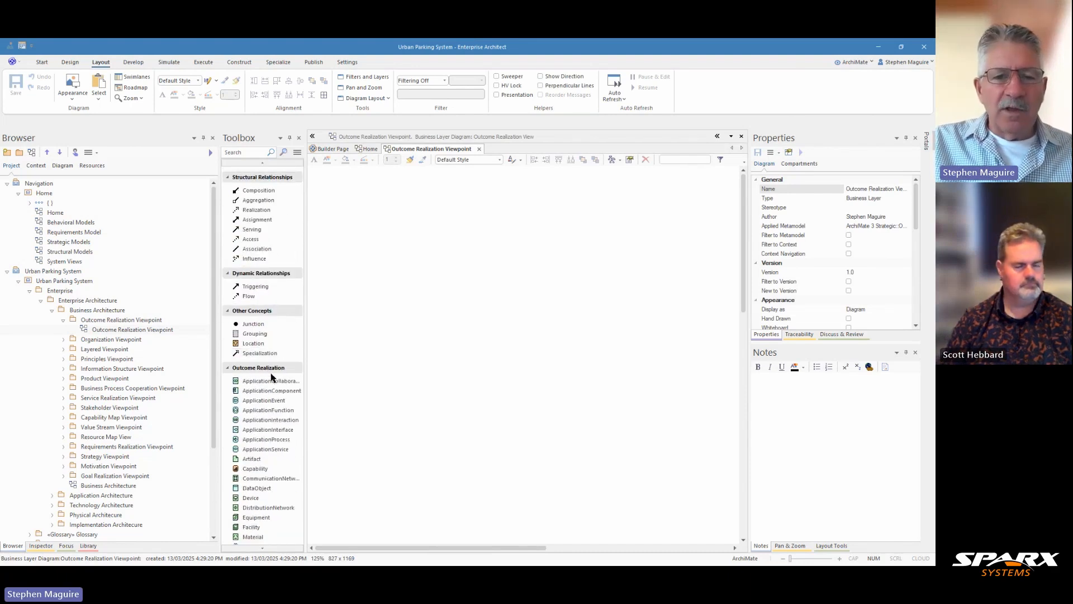
scroll(274, 369, up, 5)
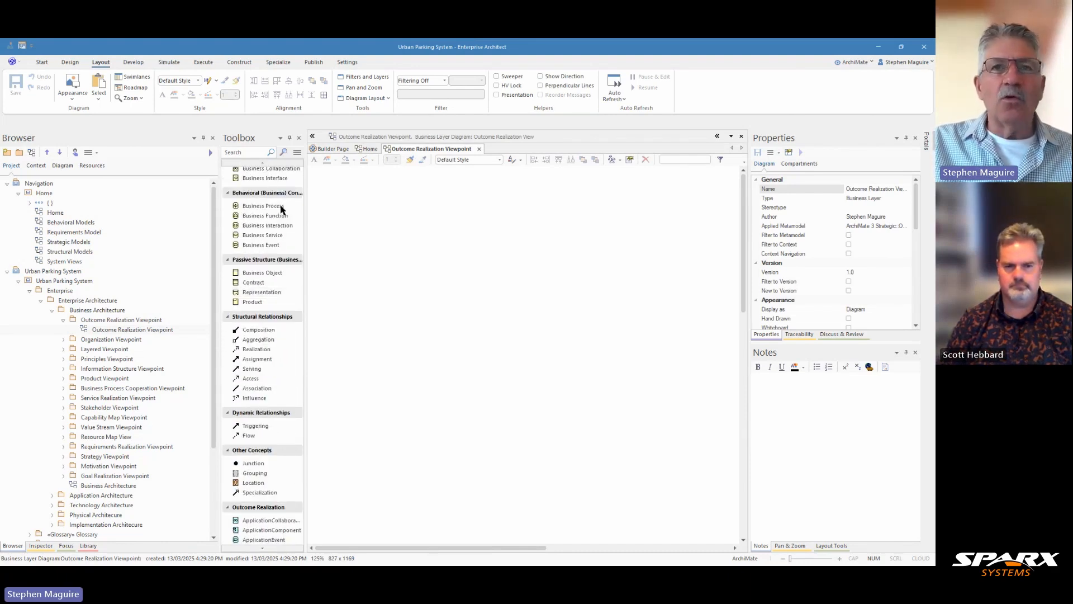
scroll(275, 221, up, 1)
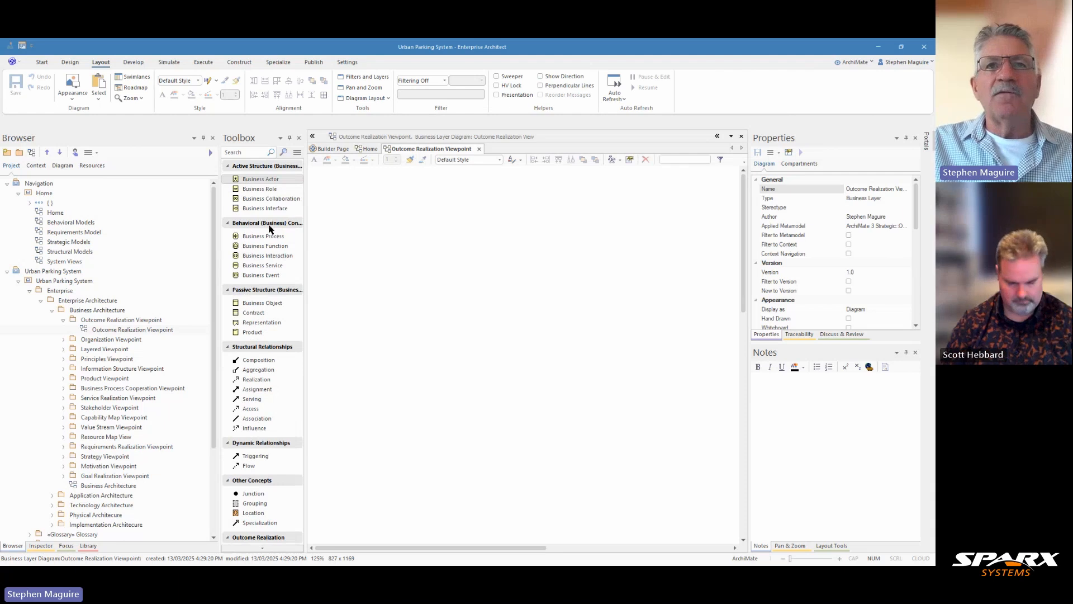
scroll(273, 246, down, 7)
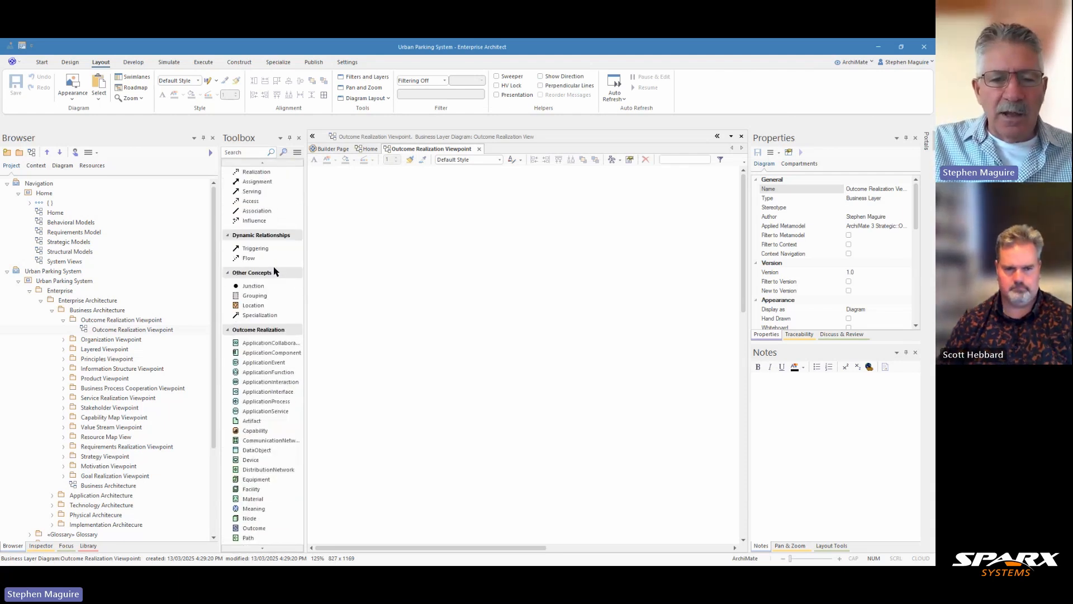
scroll(274, 272, down, 2)
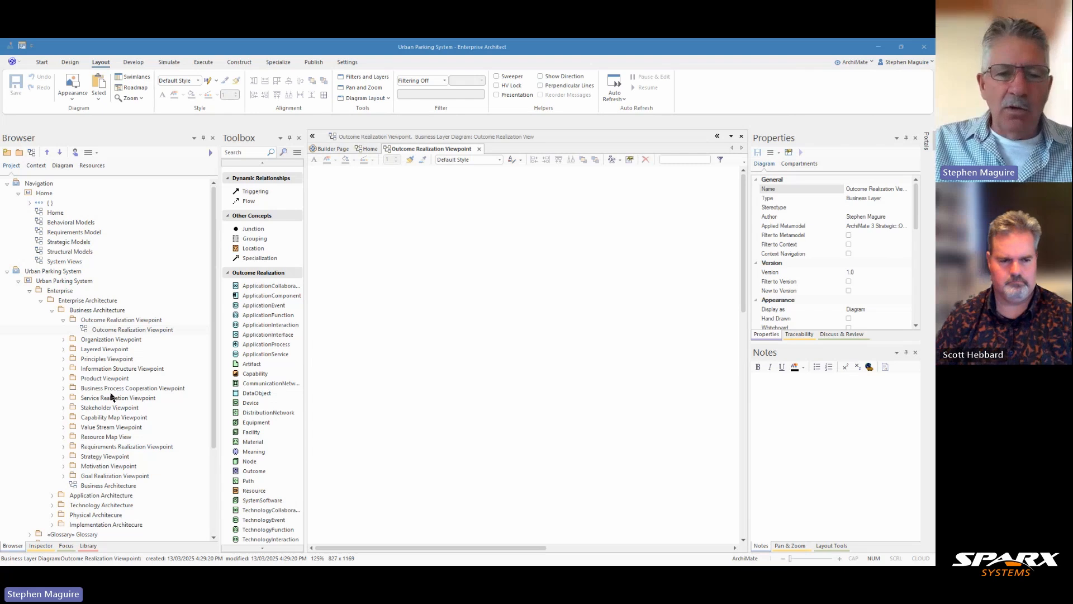
Step: Place an Outcome element about 100 wide and 70 high near the top centre of the diagram, keeping its default name
click(254, 471)
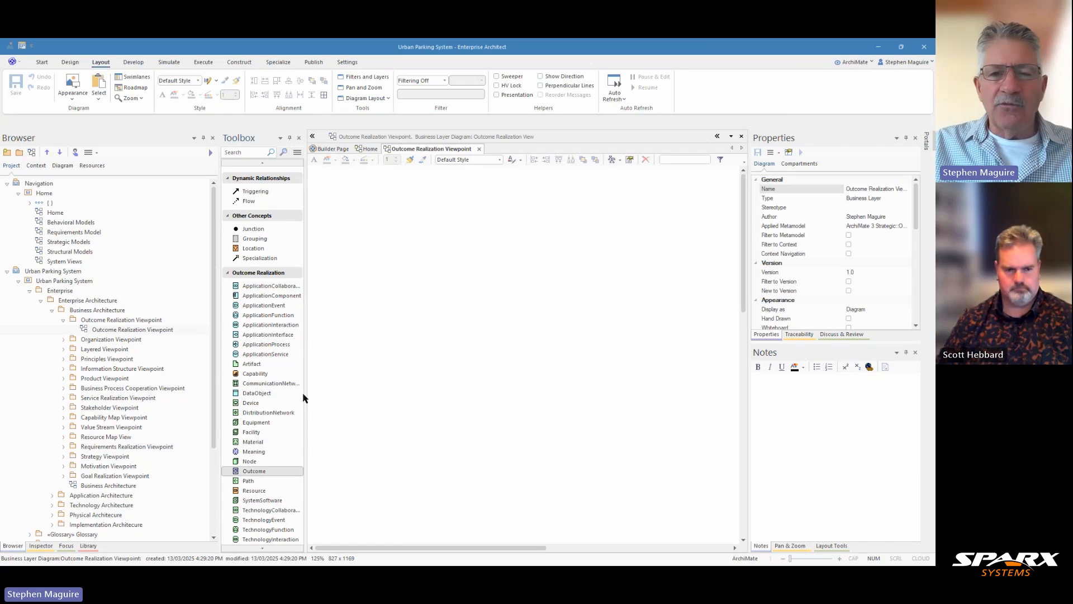
click(440, 224)
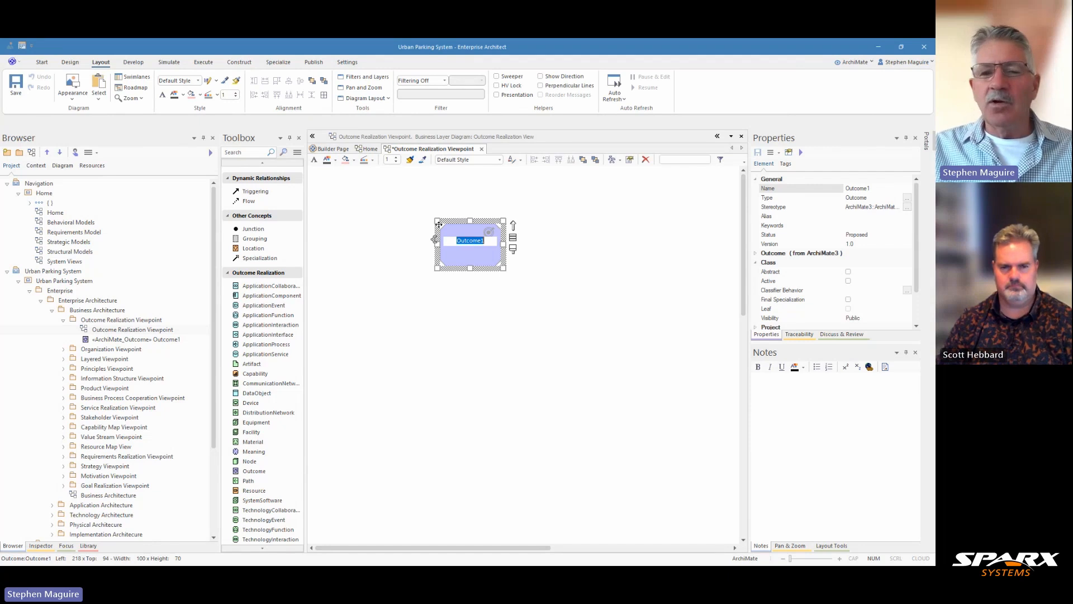
click(482, 208)
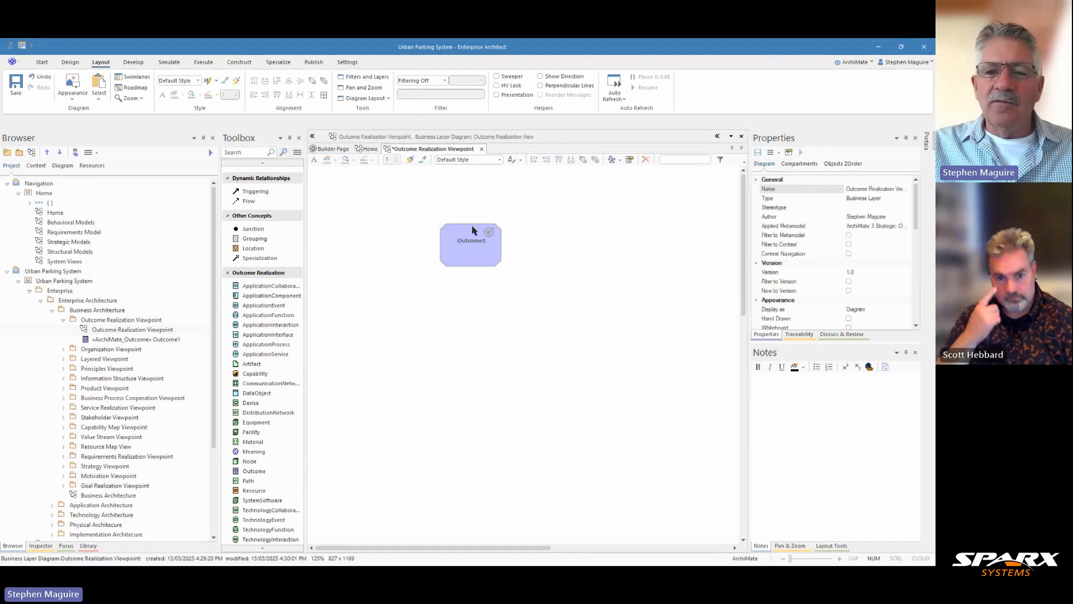
Step: Delete the placeholder Outcome element from the model and all diagrams
click(470, 241)
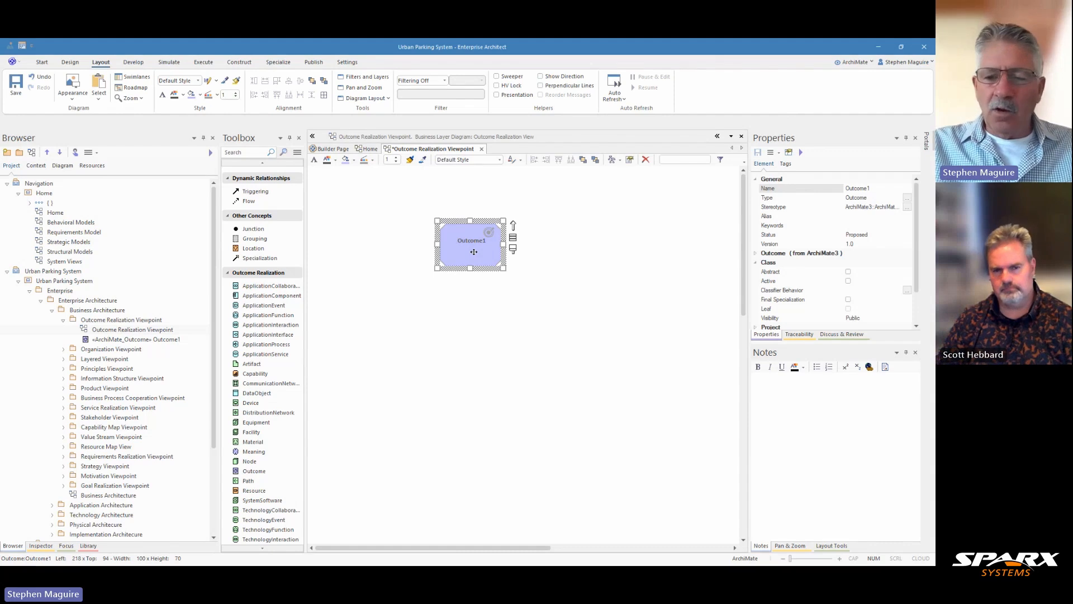
key(ctrl+Delete)
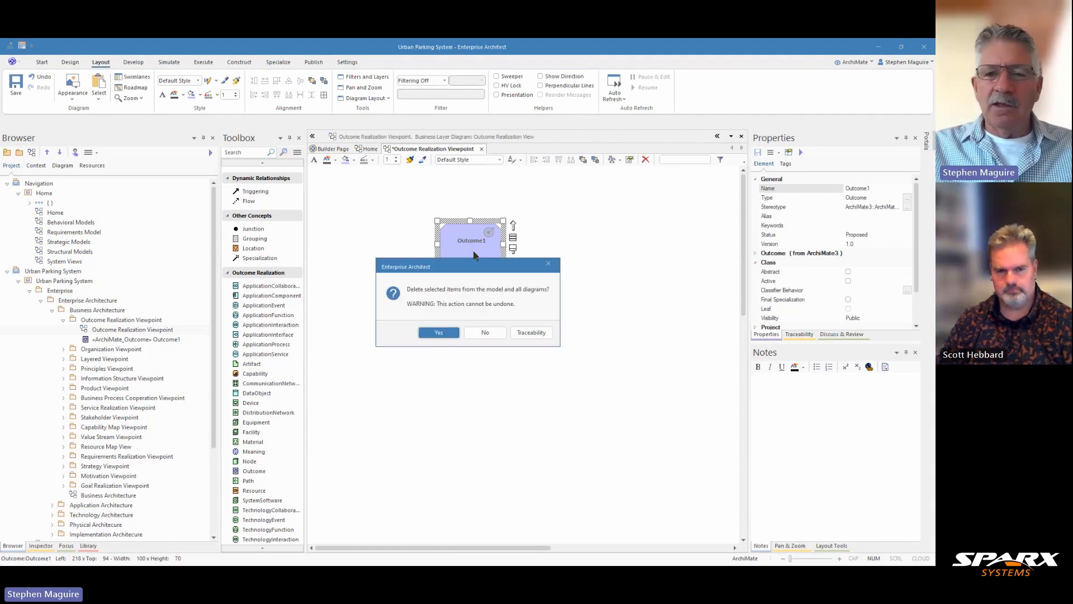
click(439, 333)
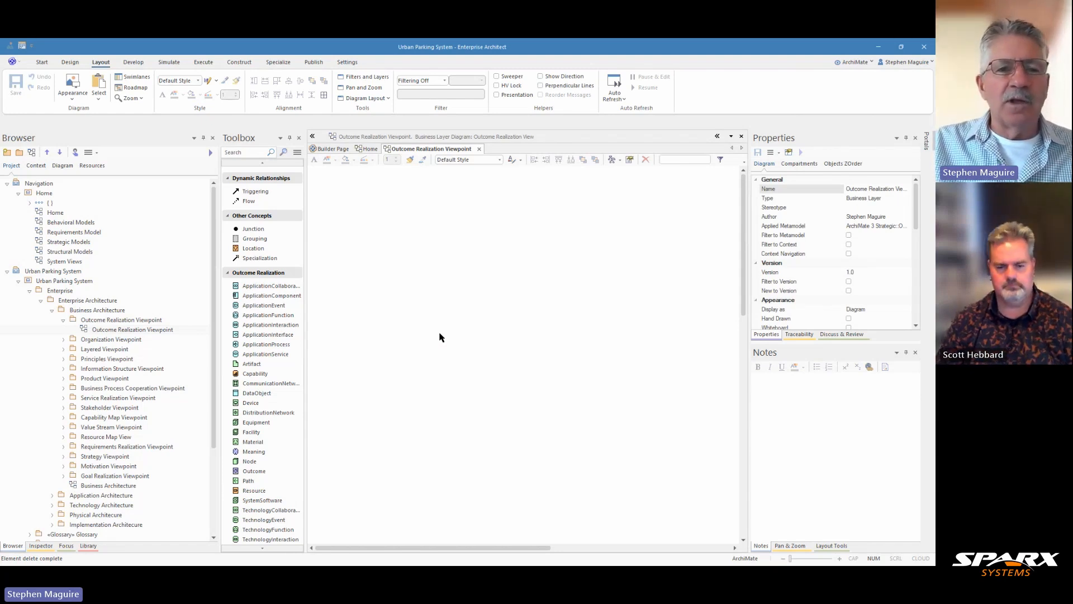
Step: Search the model for "Optimized Parking" using the Simple search from Common Searches
click(45, 62)
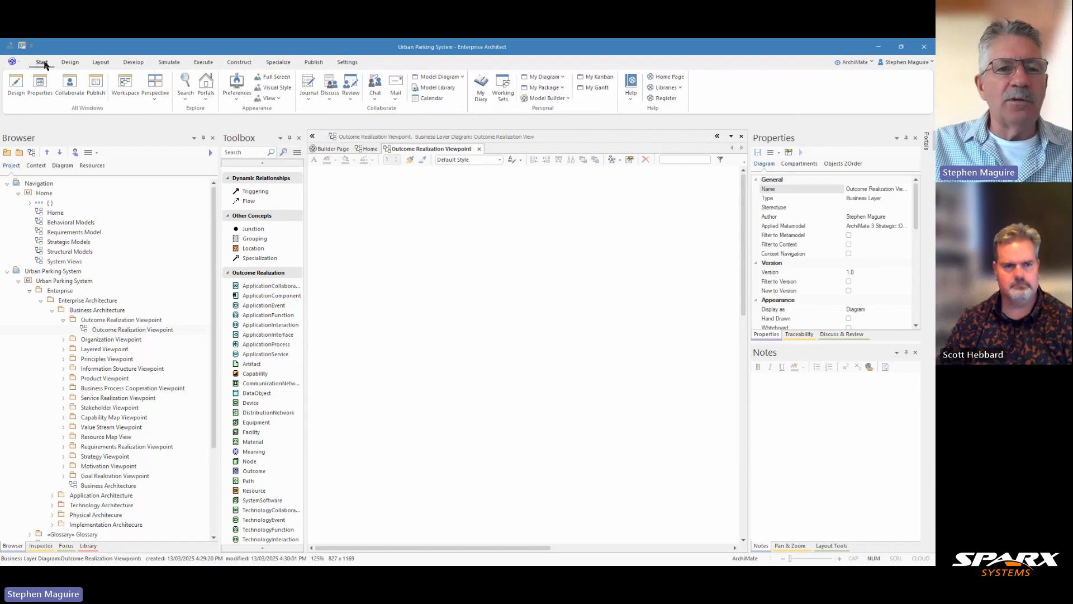
click(186, 101)
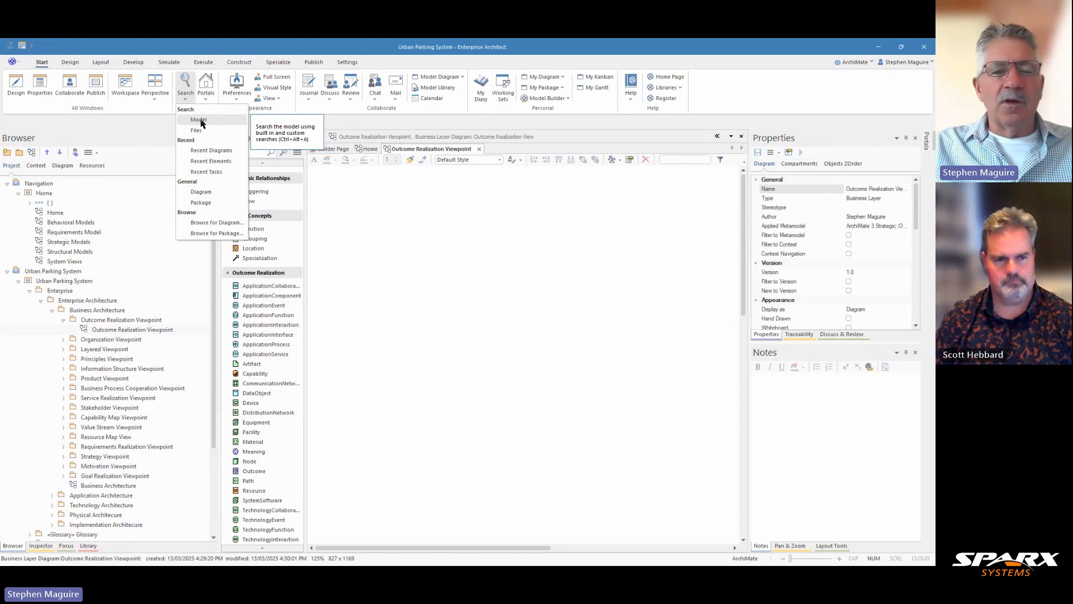
click(200, 121)
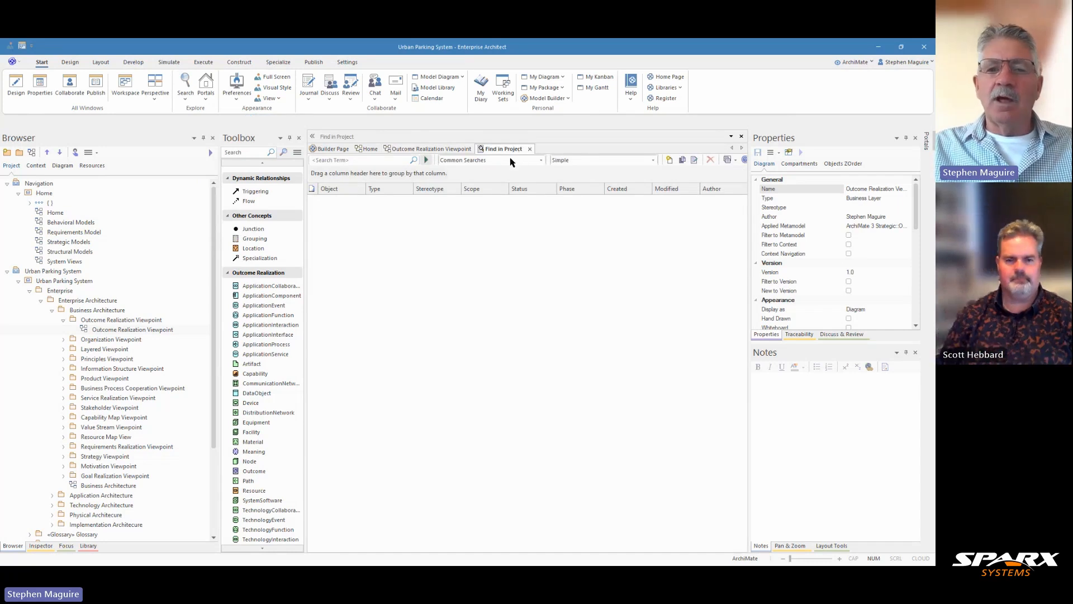
click(383, 162)
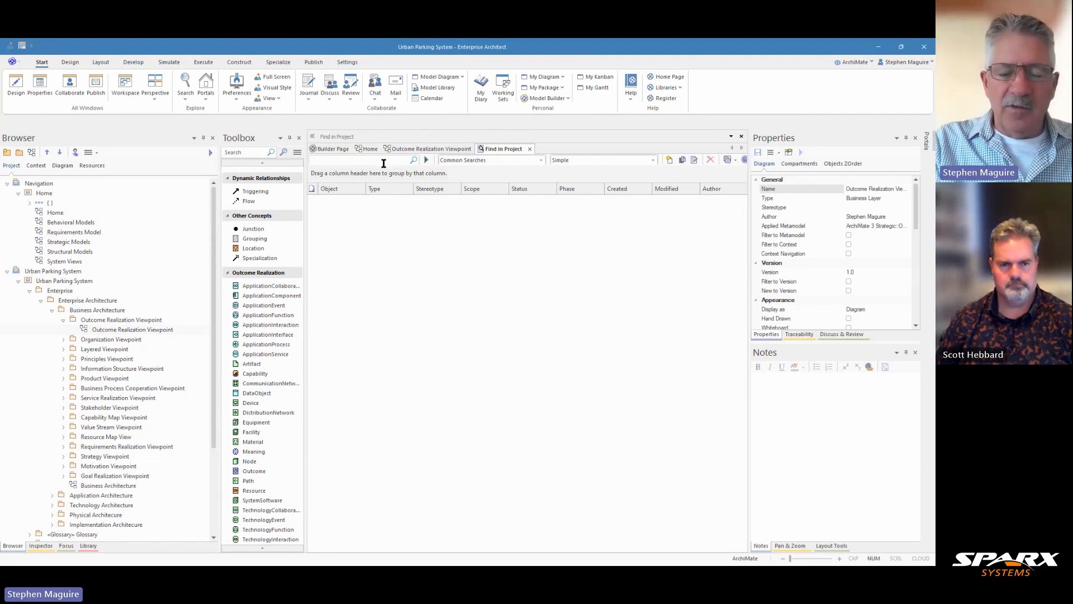
text(Opt)
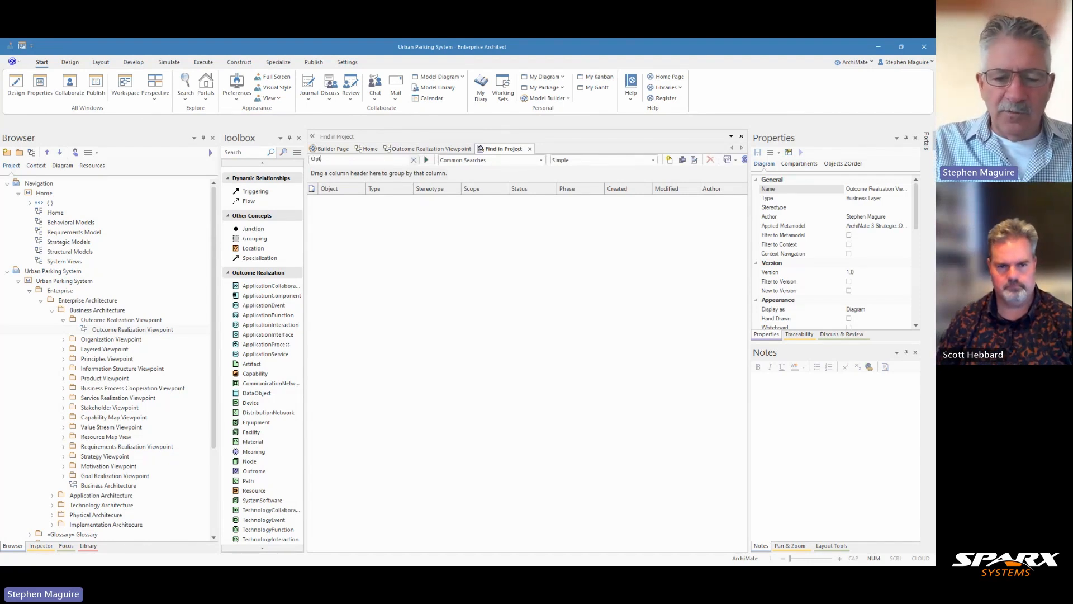
text(imized Pa)
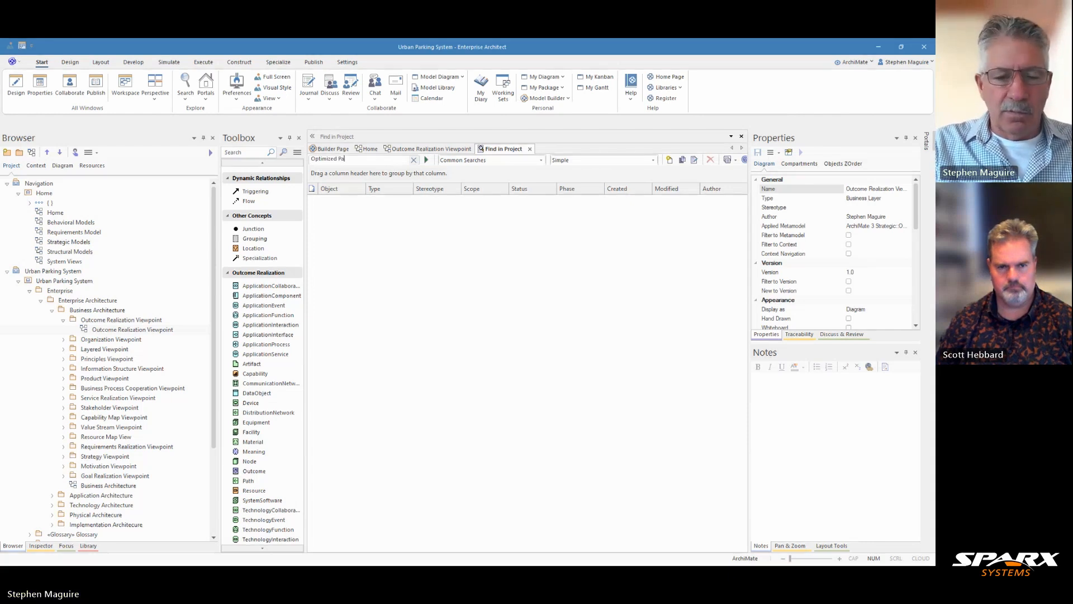
text(rking)
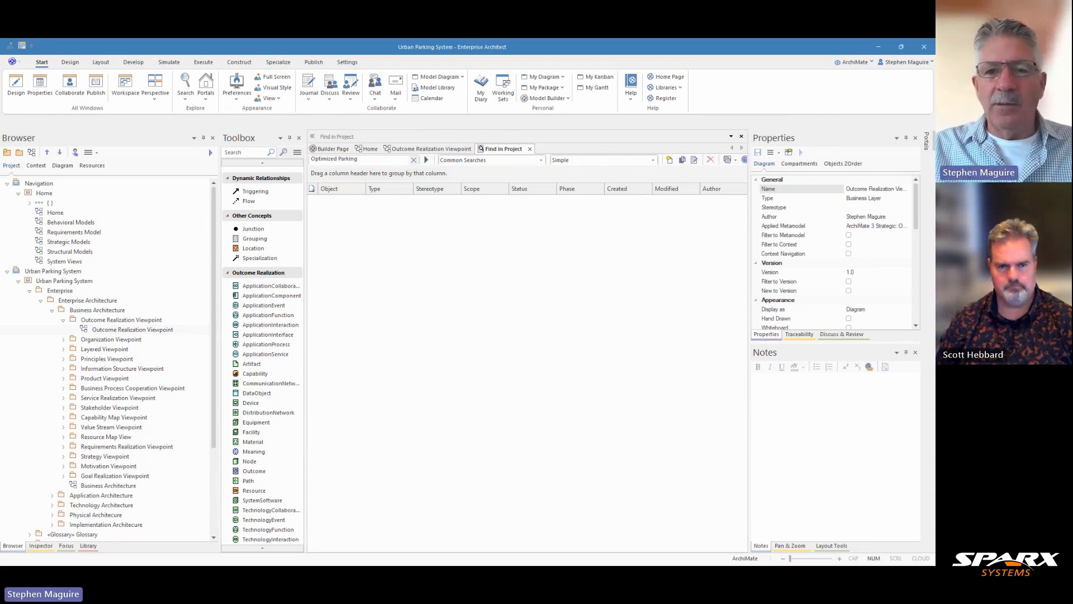
click(427, 160)
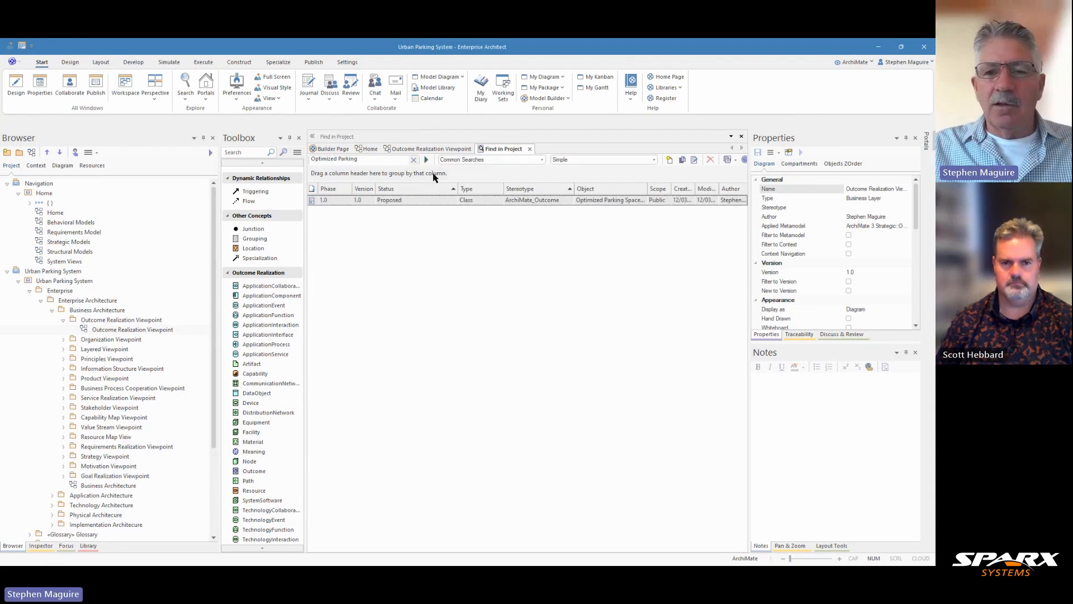
Step: Look up the diagrams that use the found Optimized Parking outcome and open the Requirements Realization Viewpoint at it
click(535, 201)
right_click(535, 203)
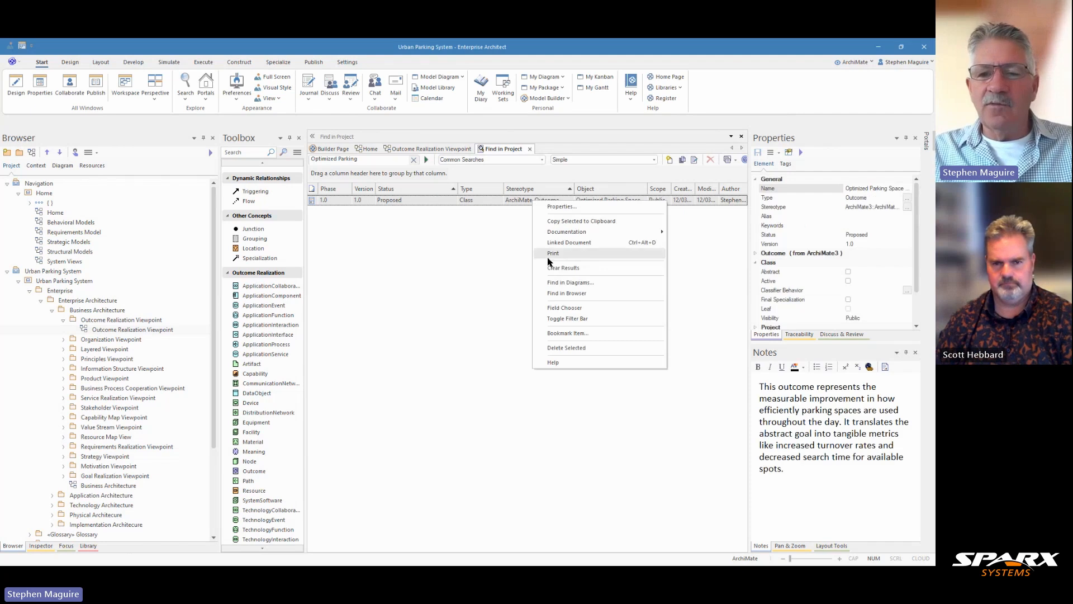
click(573, 293)
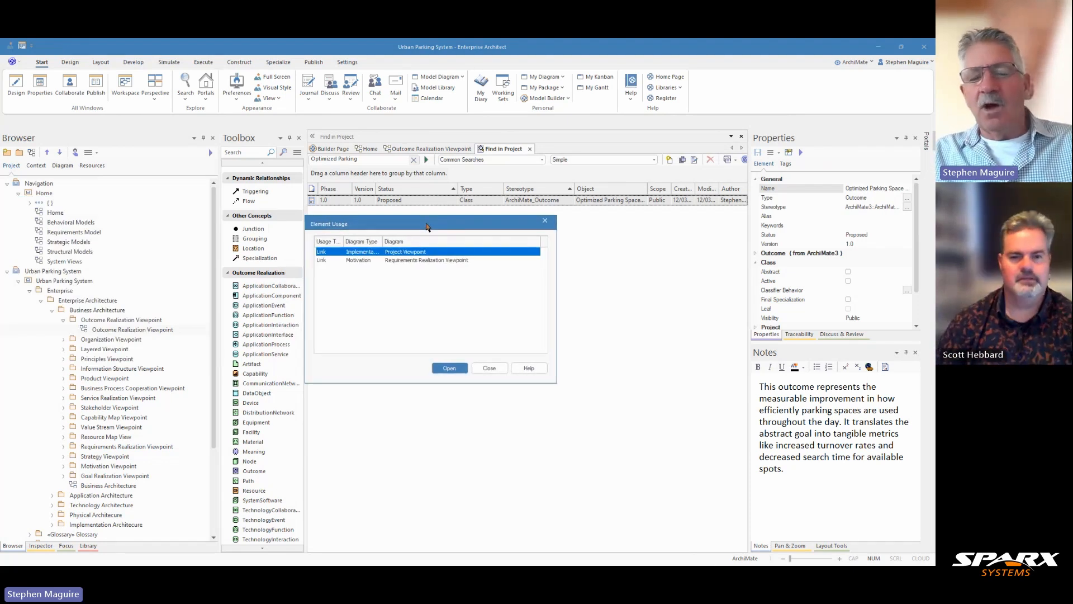
drag(426, 226, 461, 230)
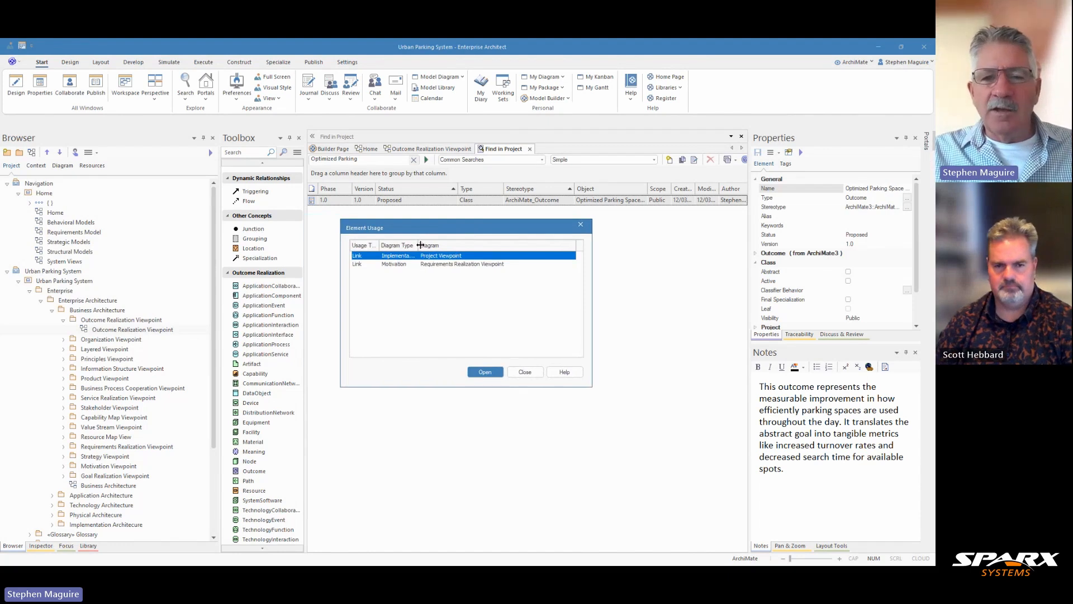
drag(420, 245, 466, 244)
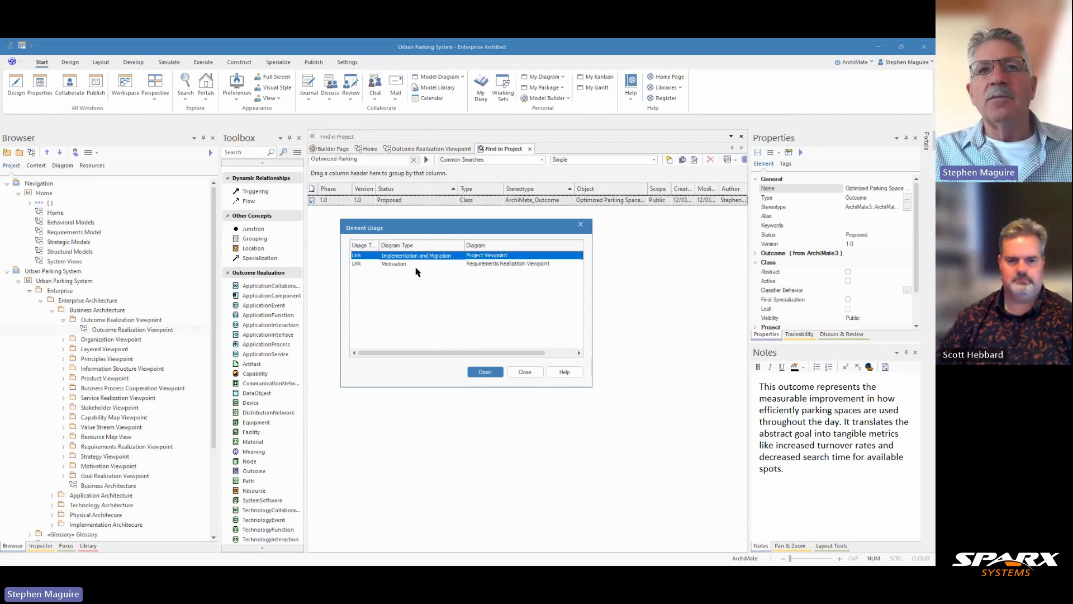
click(472, 264)
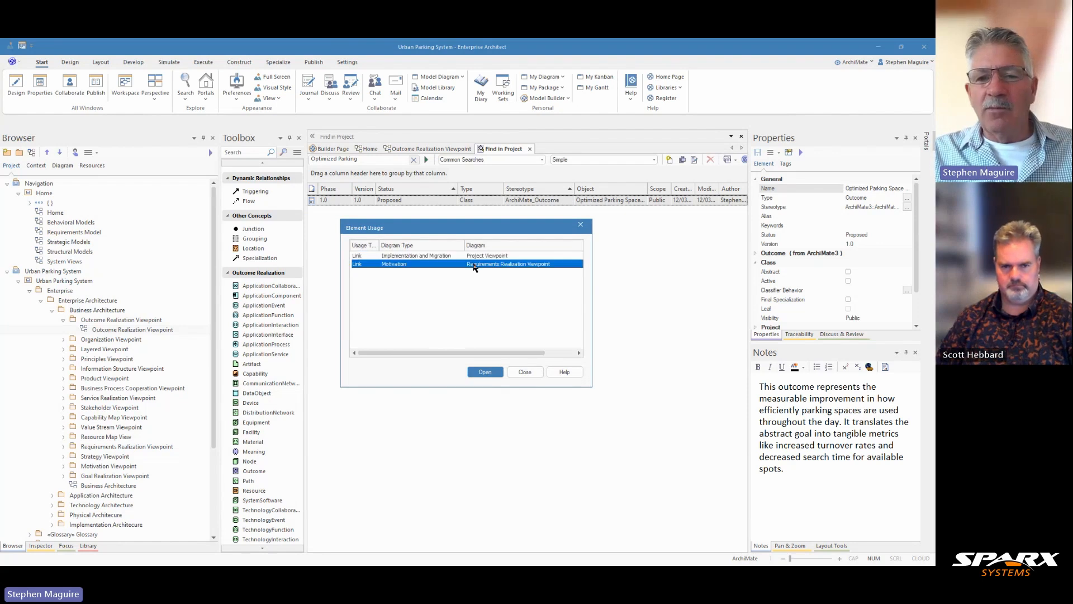
click(485, 373)
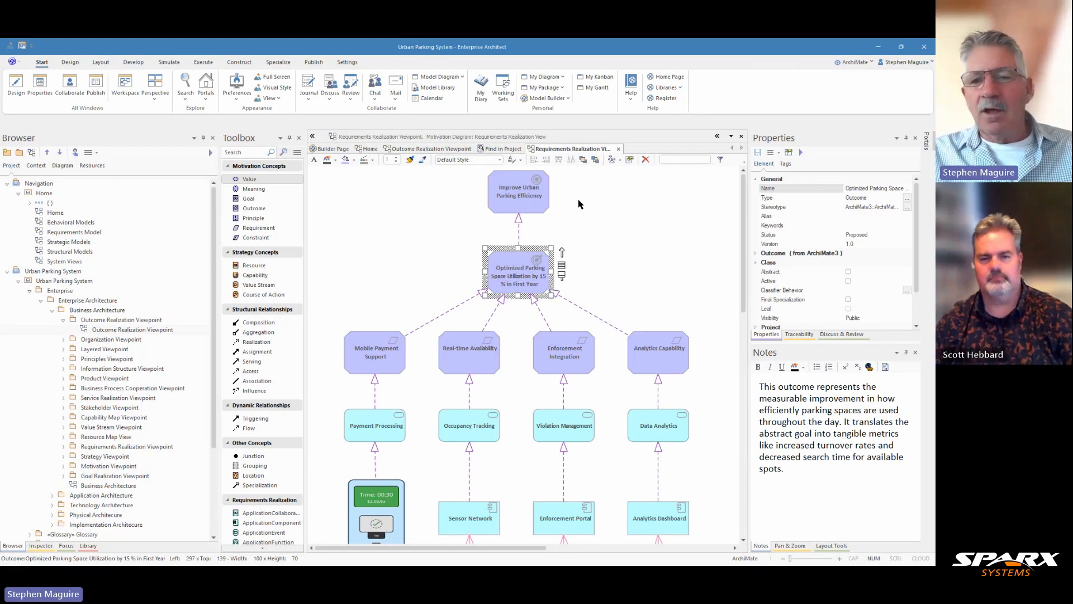
Step: Copy the Improve Urban Parking Efficiency goal and the Optimized Parking outcome onto the Outcome Realization Viewpoint diagram
click(525, 205)
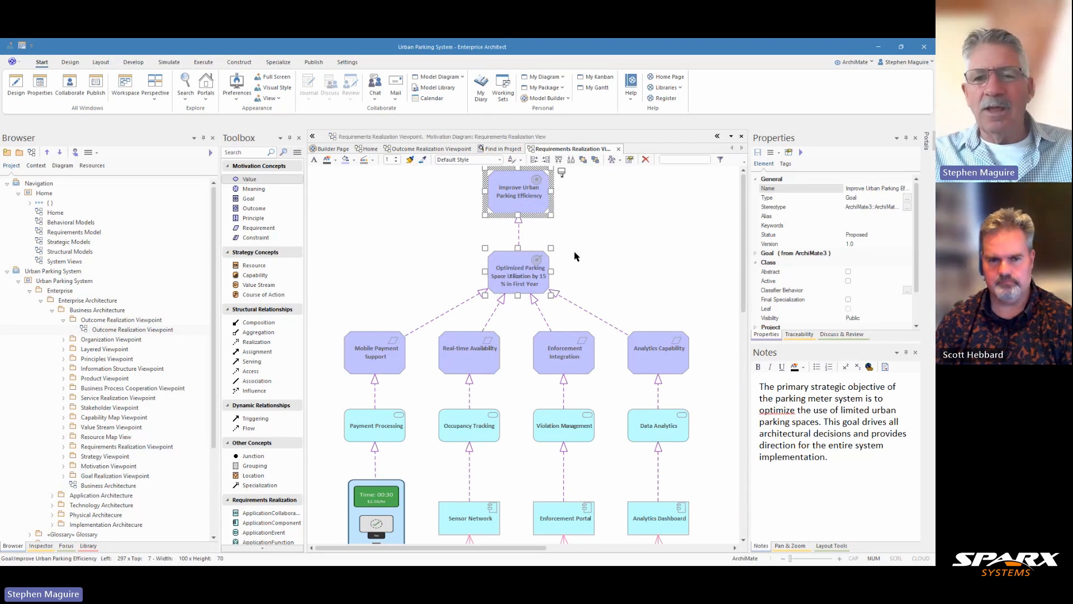
click(418, 149)
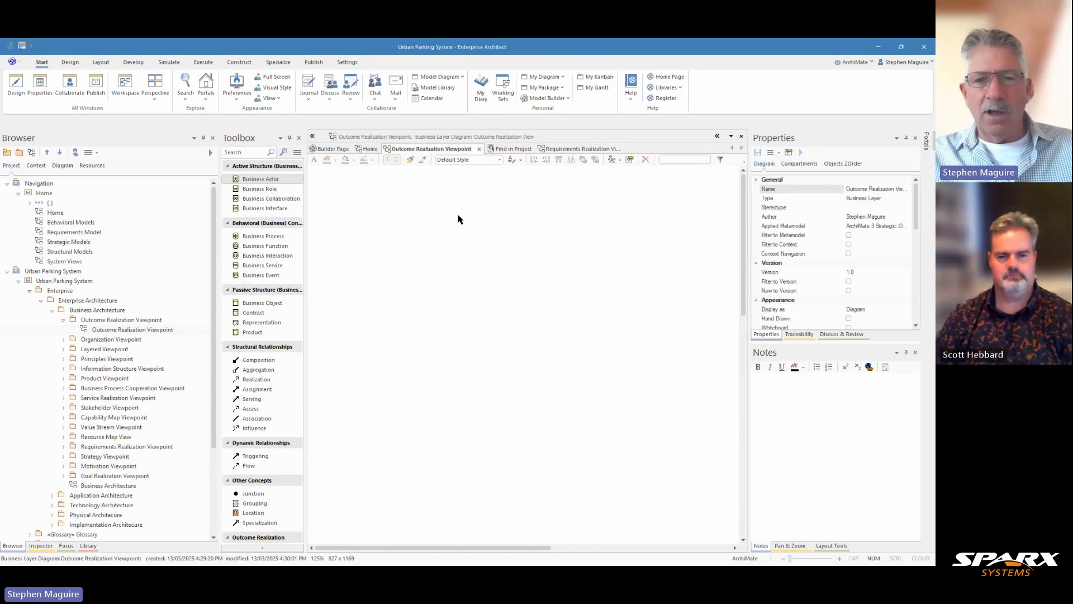
key(ctrl+v)
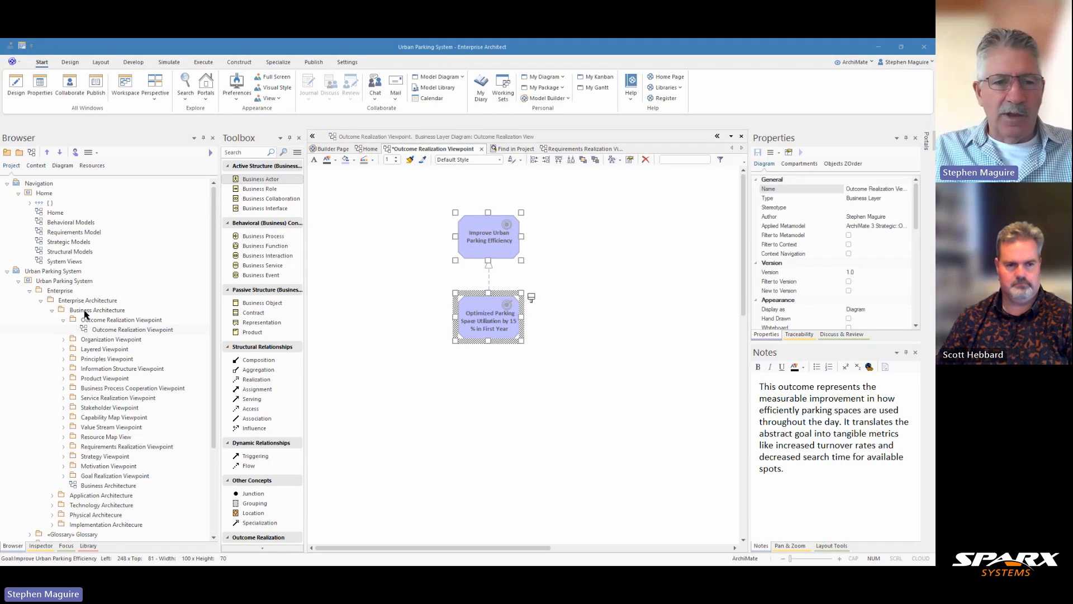
Step: Open the Value Stream Viewpoint diagram and read the notes of the Space Allocation value stream and the Space Inventory Management capability
click(106, 429)
click(63, 429)
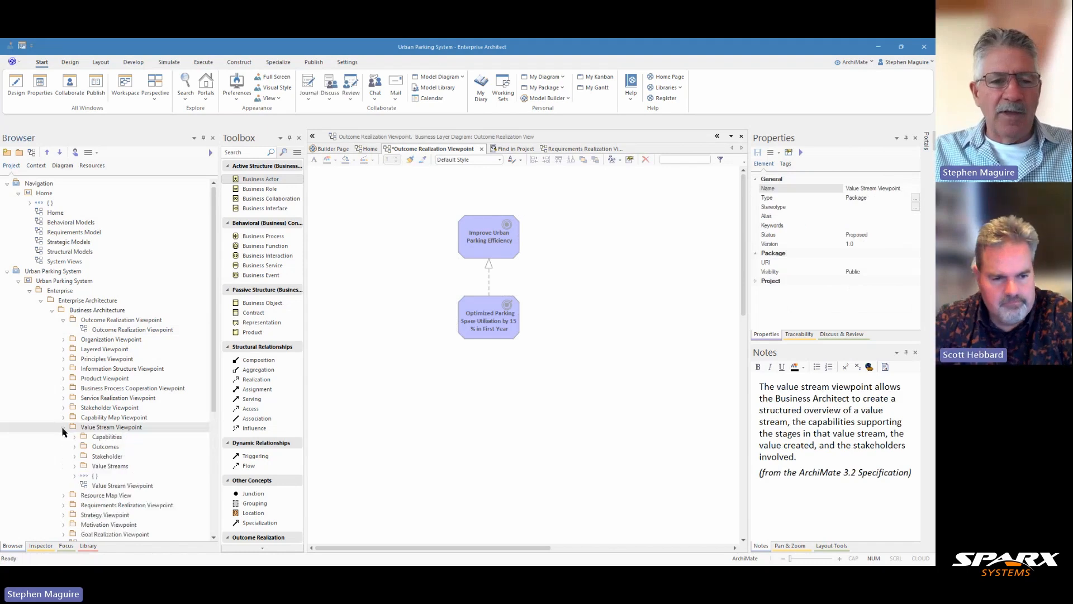
double_click(109, 487)
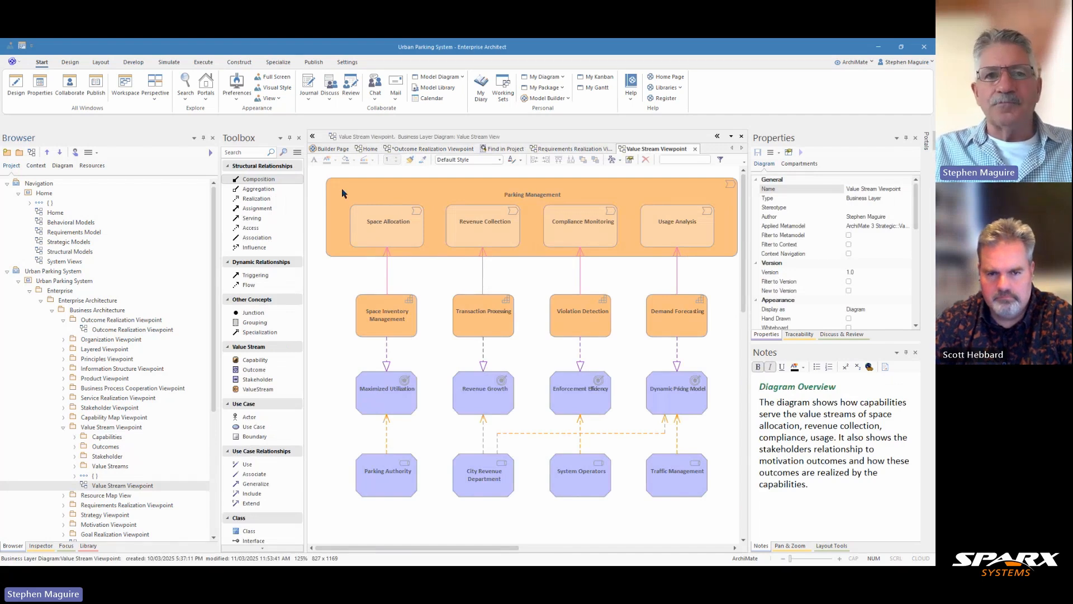
click(417, 222)
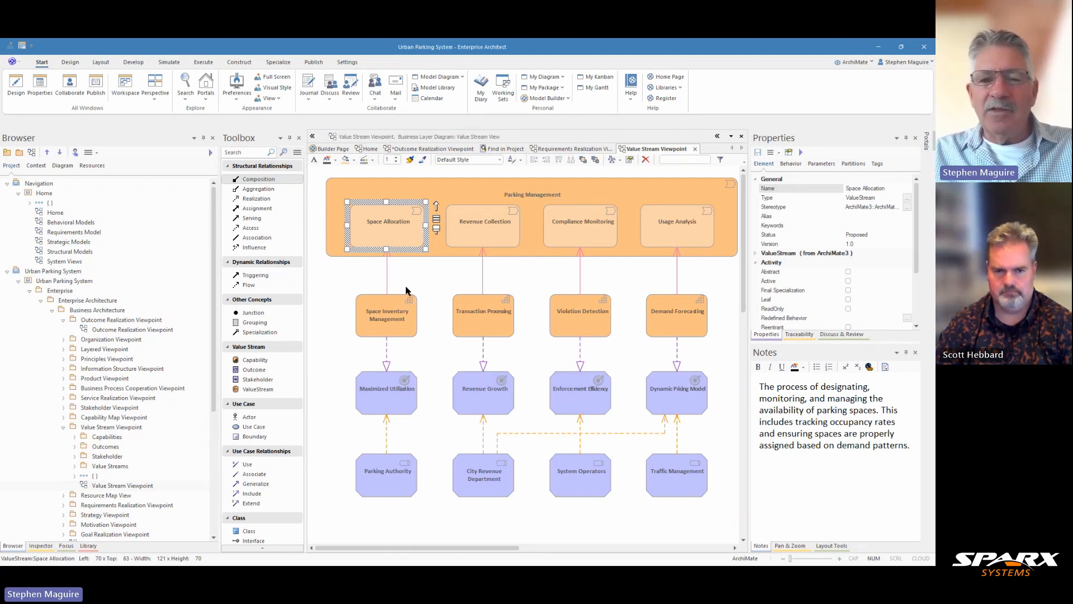
click(403, 305)
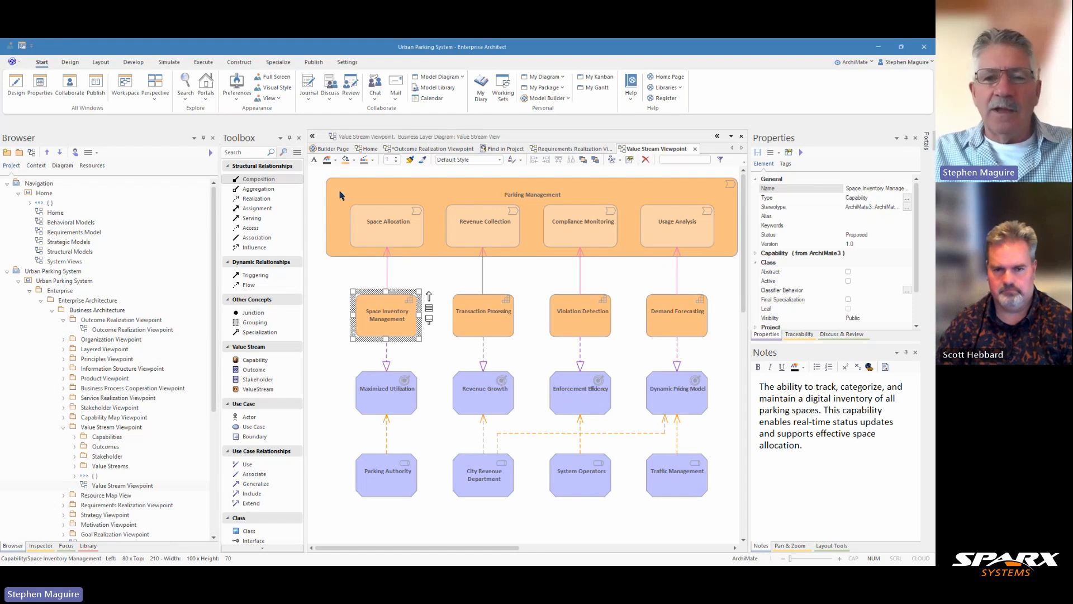
Step: Copy the Parking Management value stream, its four nested stages and the four capabilities below into the Outcome Realization Viewpoint diagram
drag(319, 173, 713, 337)
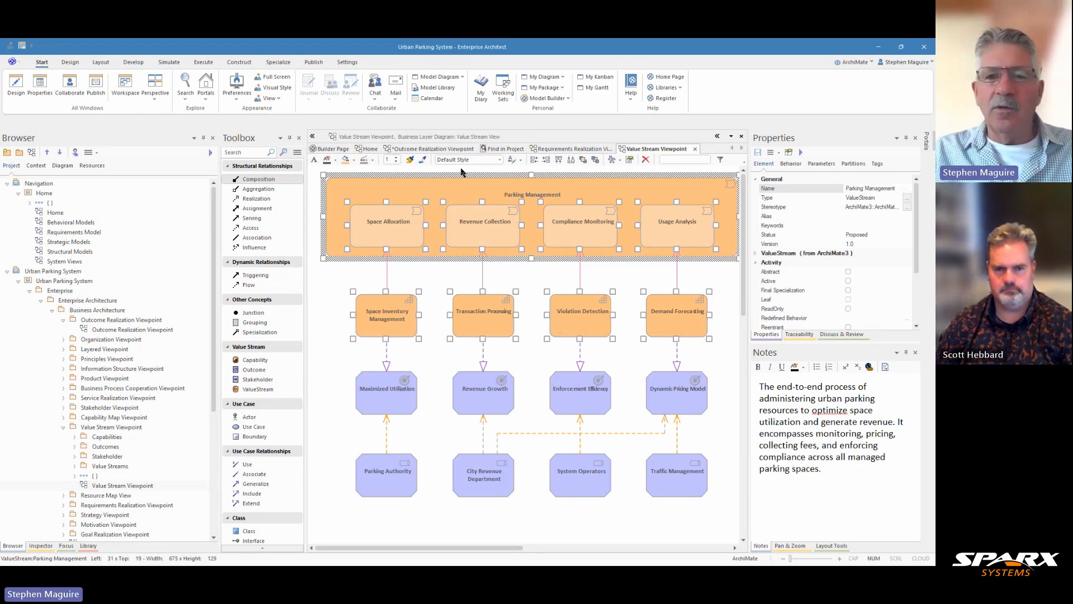
click(450, 149)
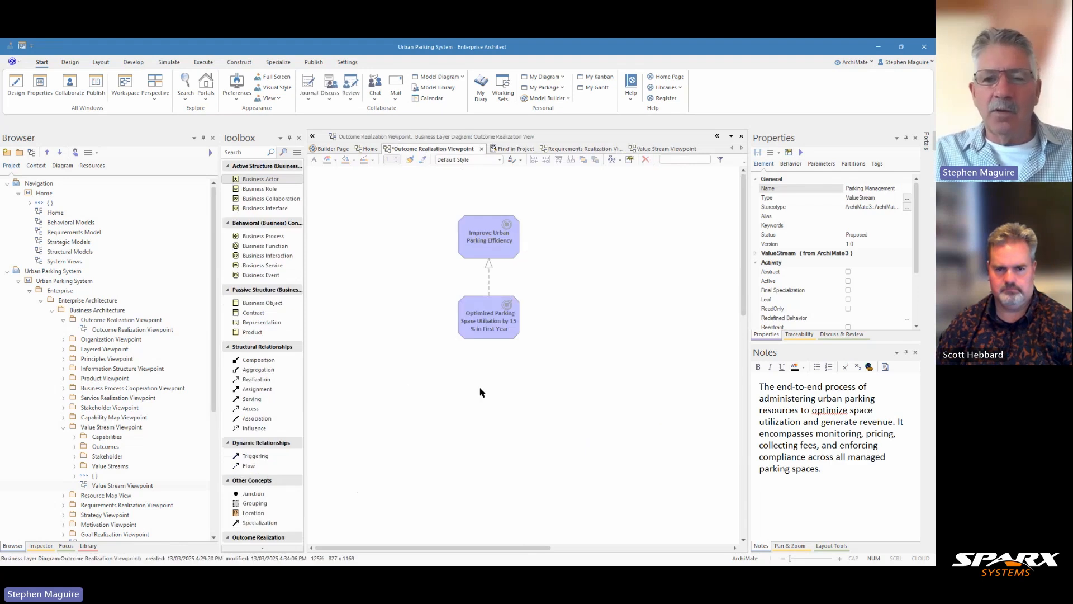
key(ctrl+v)
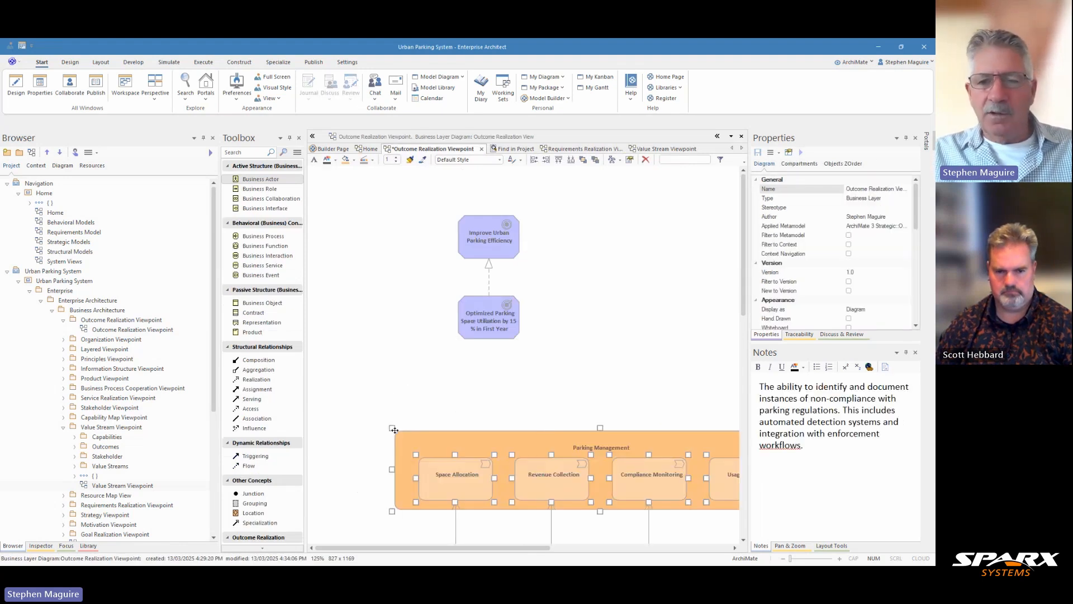
Step: Position the pasted value stream and capabilities below the Optimized Parking outcome, leaving a gap for connectors
drag(545, 435, 465, 362)
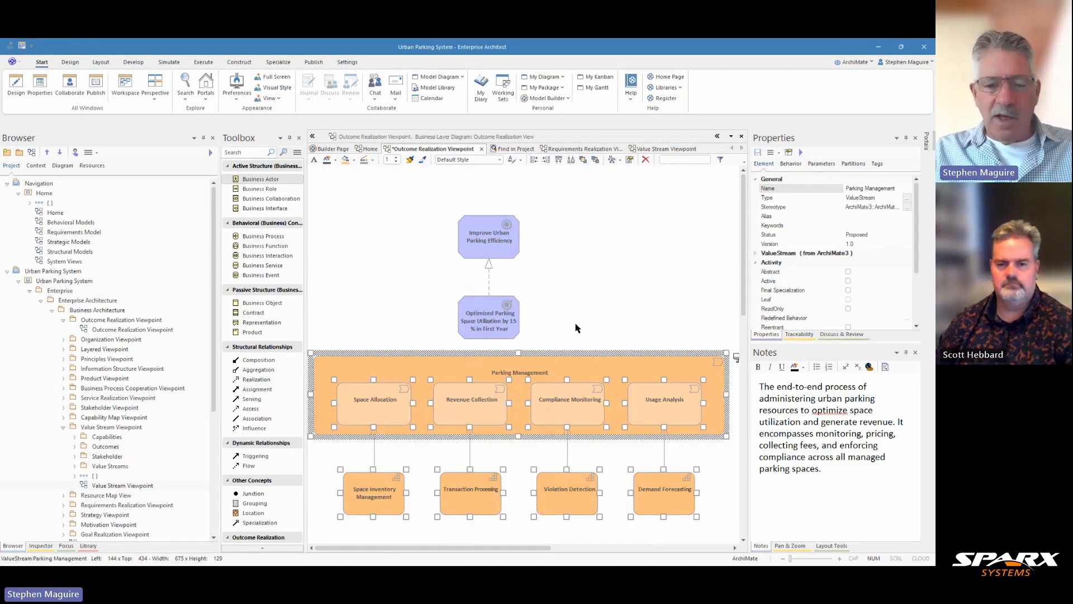
key(Down)
key(Down)
key(Down)
key(Down)
key(Down)
key(Down)
key(Down)
key(Down)
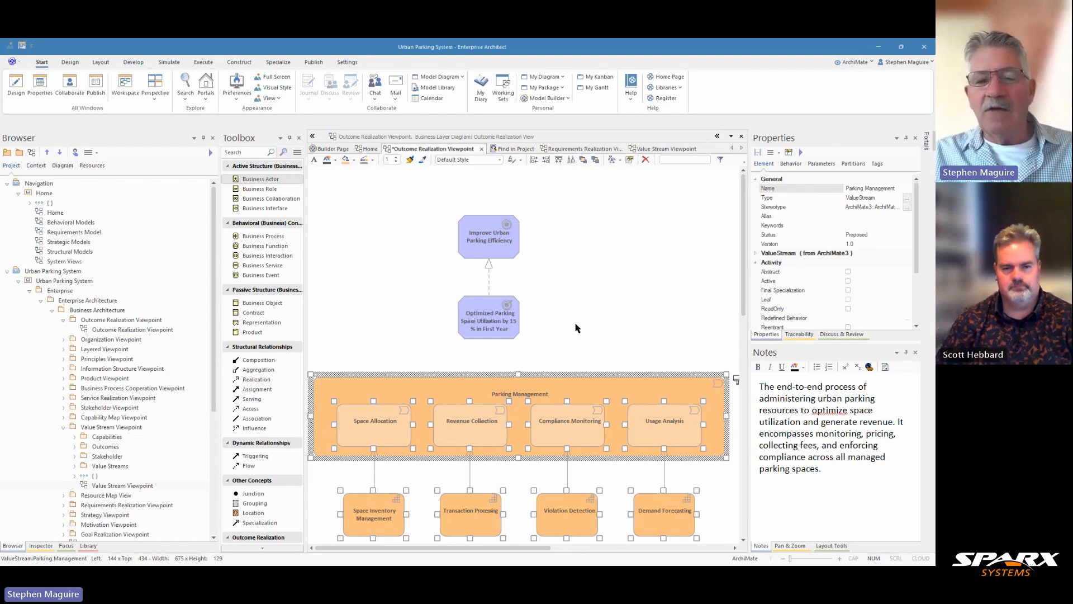
click(578, 328)
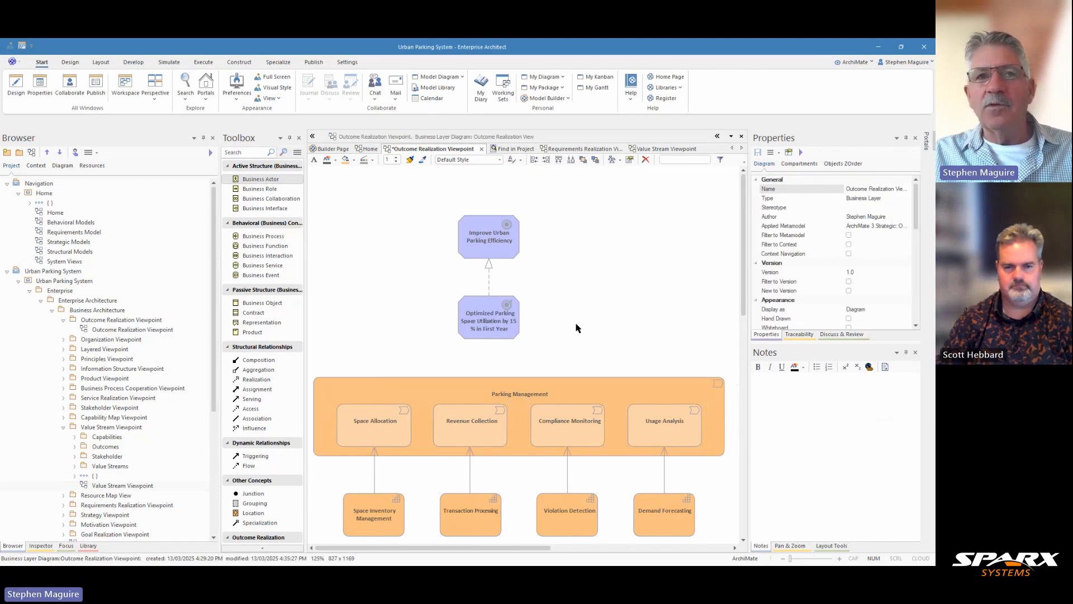
Step: Draw a Realization relationship from the Space Allocation value stream to the Optimized Parking outcome
click(384, 420)
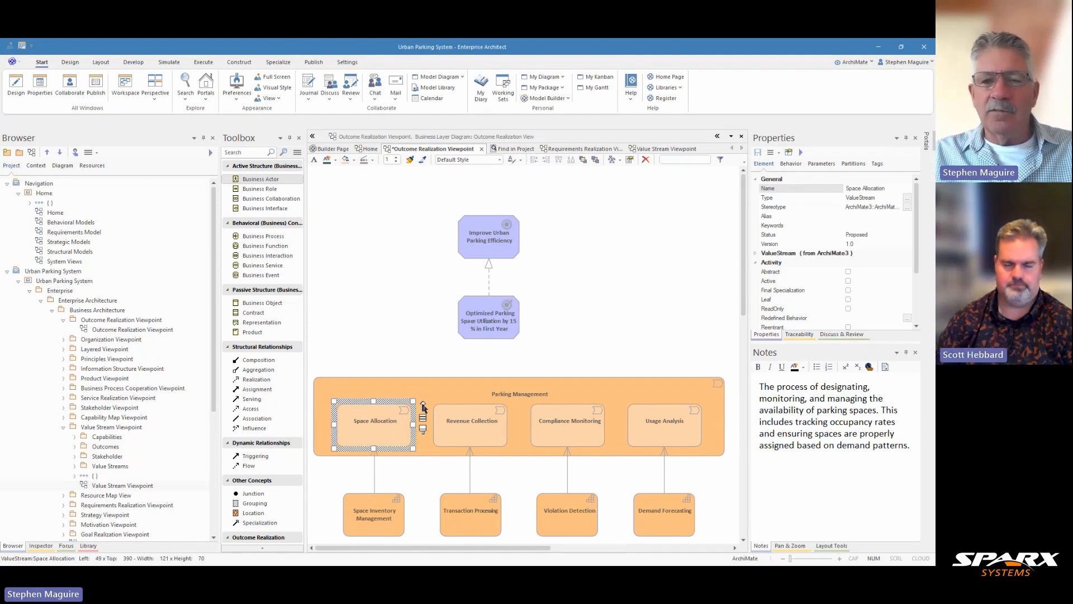
drag(423, 406, 475, 328)
click(530, 323)
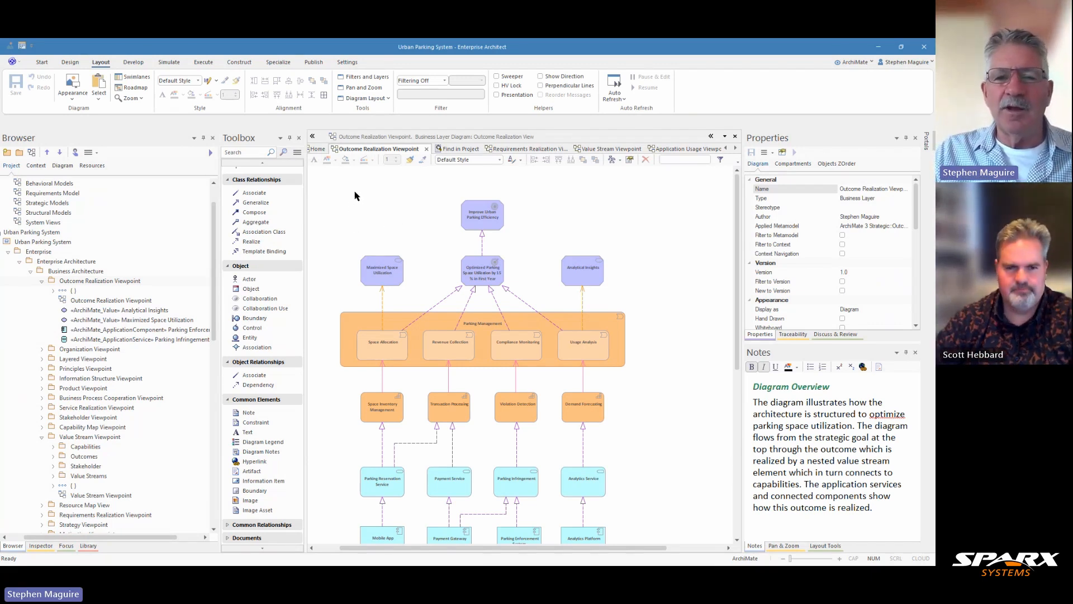
Step: Examine the completed diagram from the goal, outcome and values down through value streams, capabilities, application services and components
drag(354, 192, 580, 277)
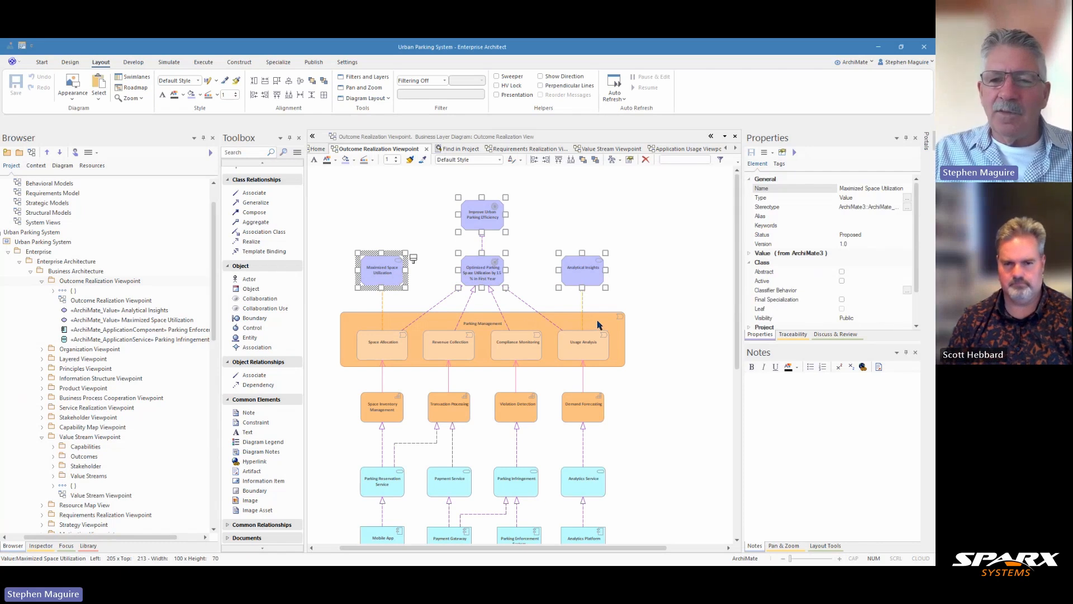
drag(644, 323, 579, 414)
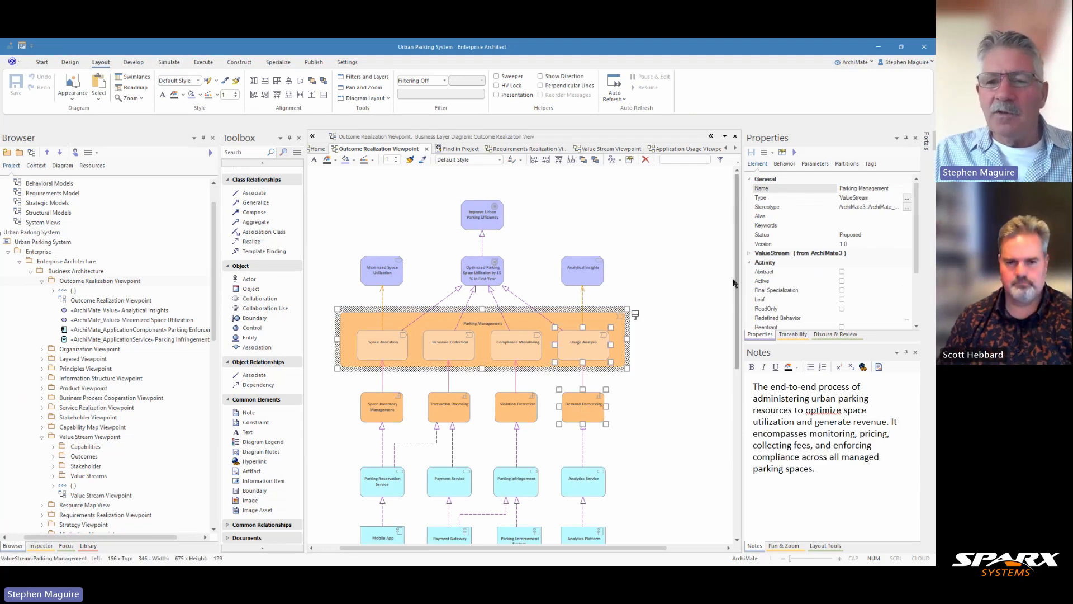
drag(739, 289, 738, 351)
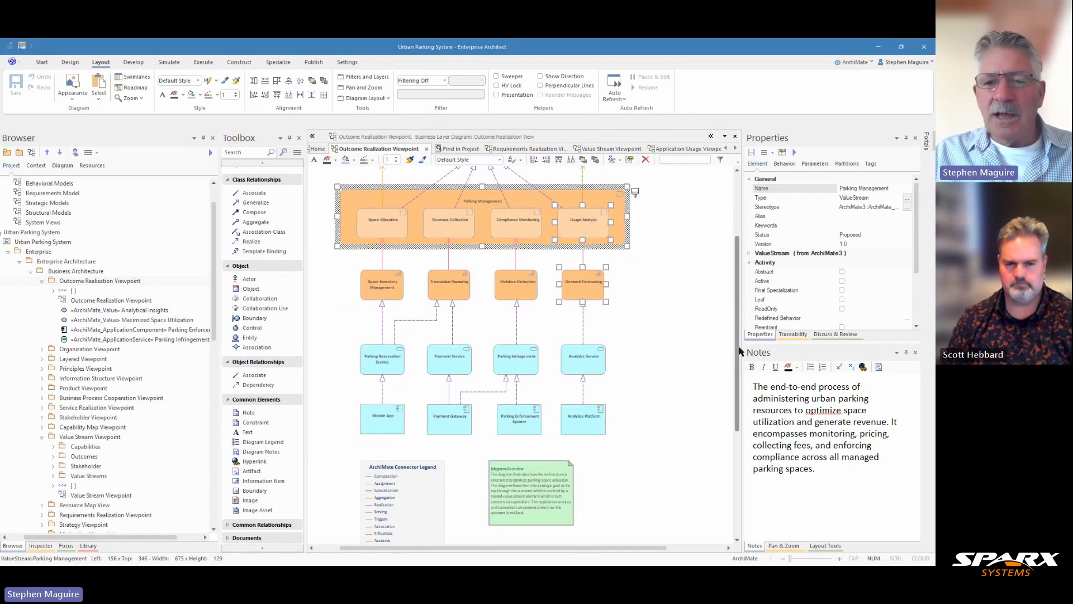
Step: Examine the application services and components at the base of the diagram, and the goal and outcome above them
mouse_move(623, 352)
mouse_down()
mouse_move(618, 391)
mouse_move(480, 426)
mouse_move(376, 431)
mouse_up()
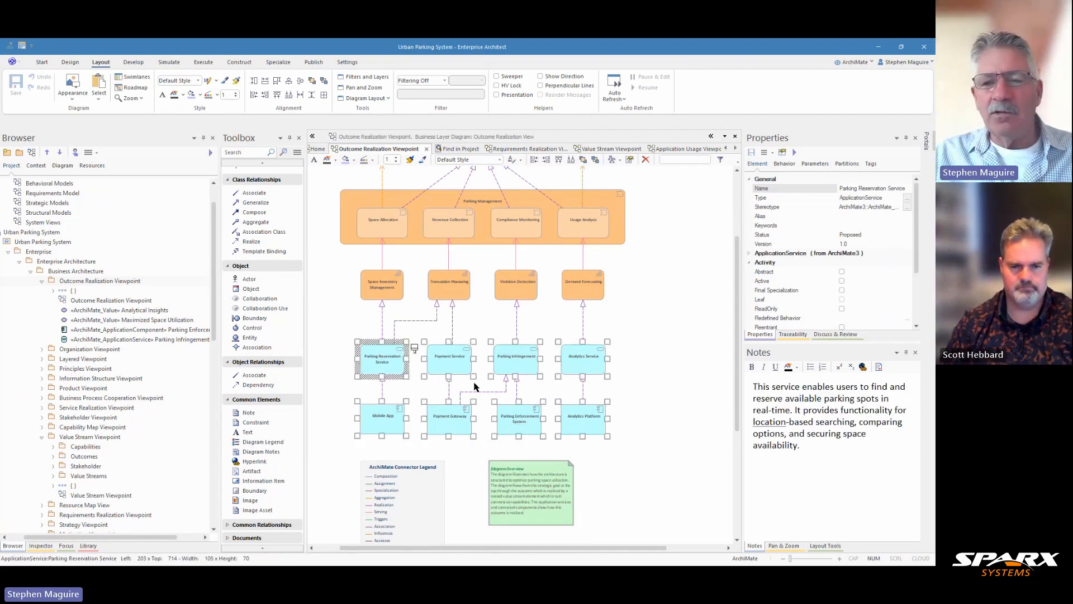
drag(738, 310, 735, 243)
click(519, 241)
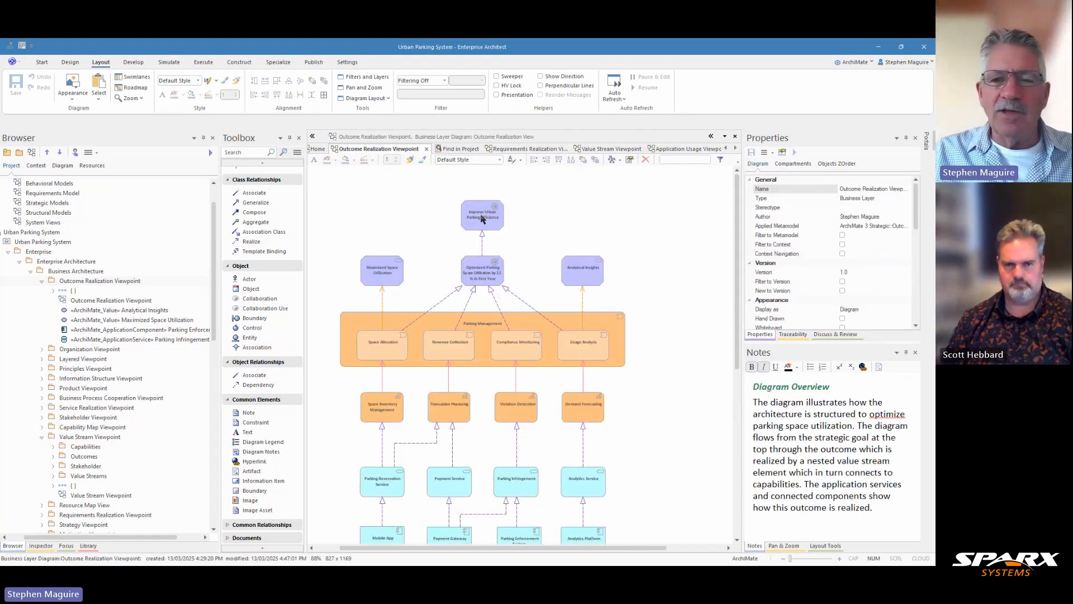
click(484, 276)
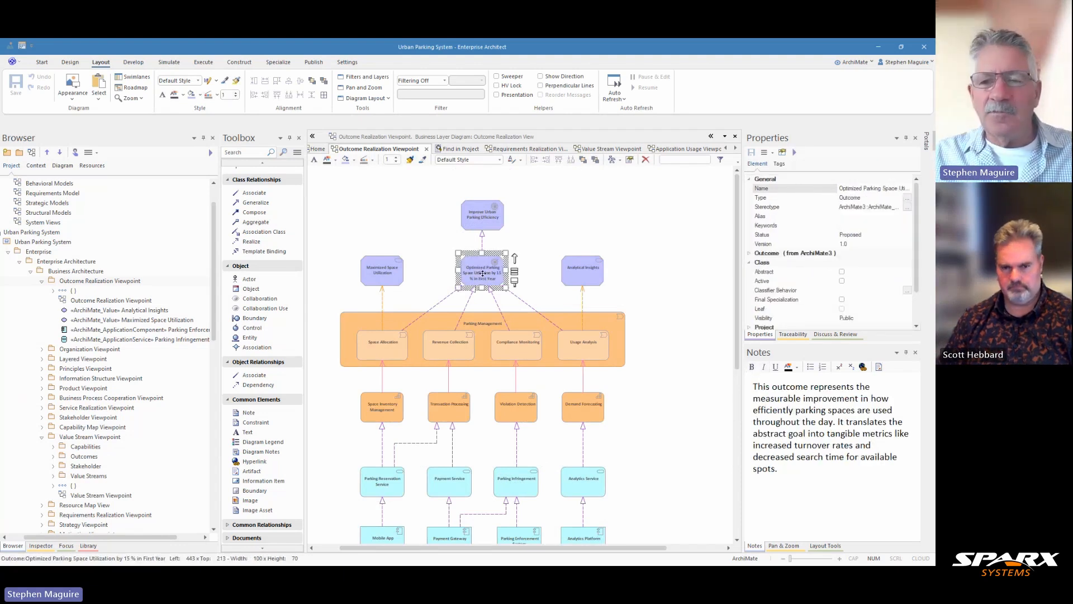
Step: Zoom the diagram to about 149% using Pan & Zoom and enable the Presentation helper for element selection
click(785, 546)
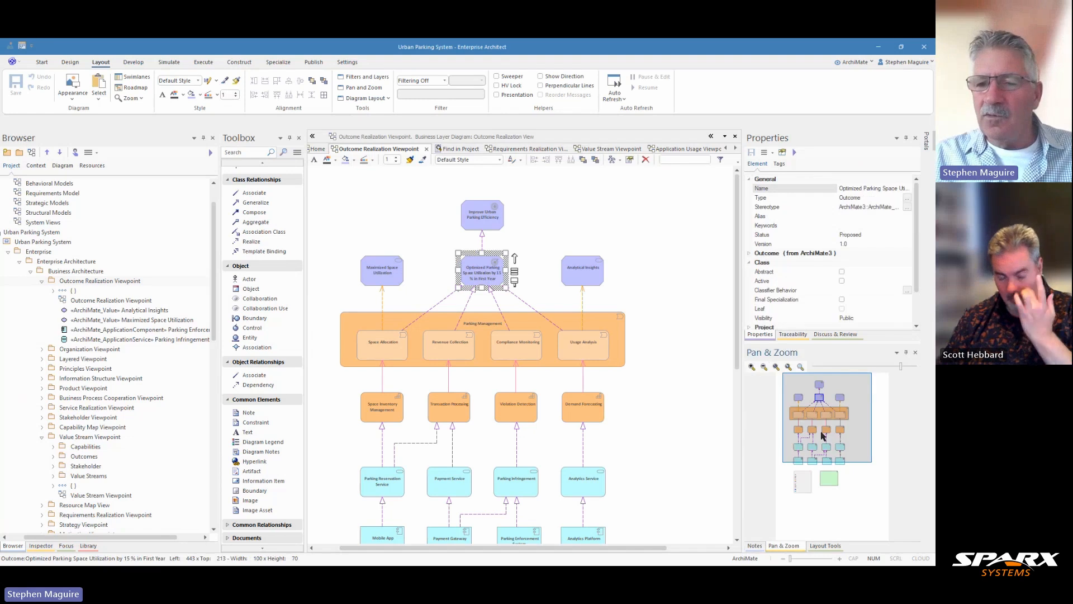
drag(900, 367, 888, 367)
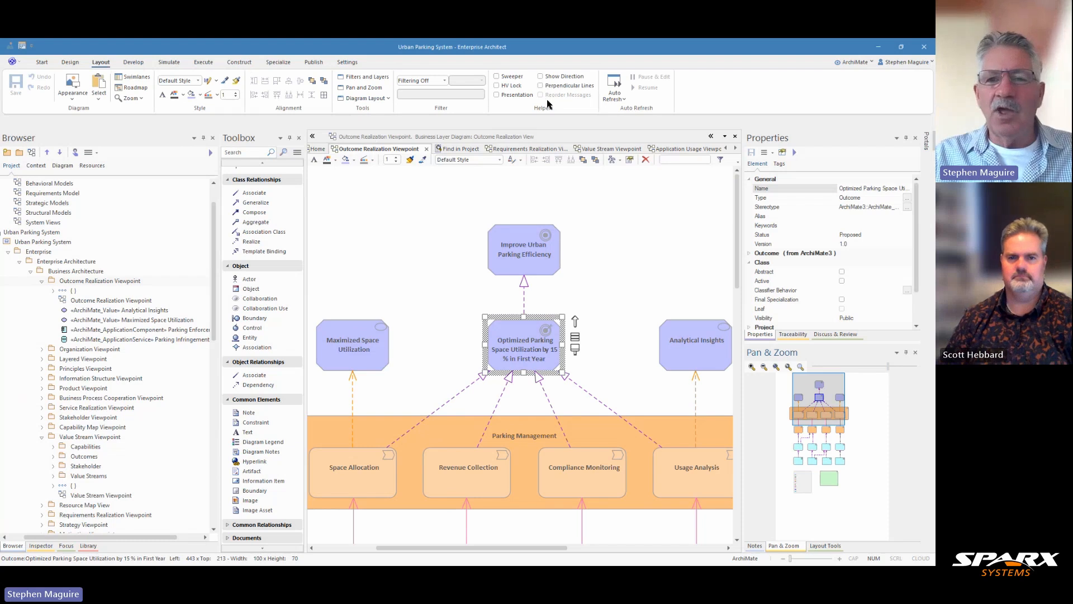
click(497, 95)
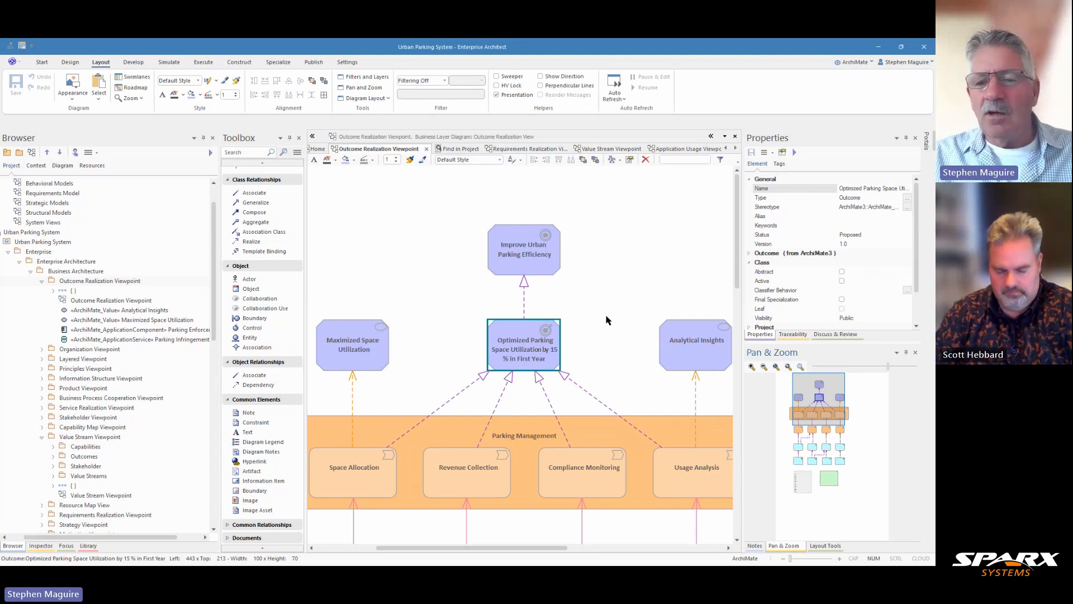
Step: Read the Optimized Parking outcome's notes and examine the Parking Management value stream and its Serving relationships from the capabilities
click(755, 547)
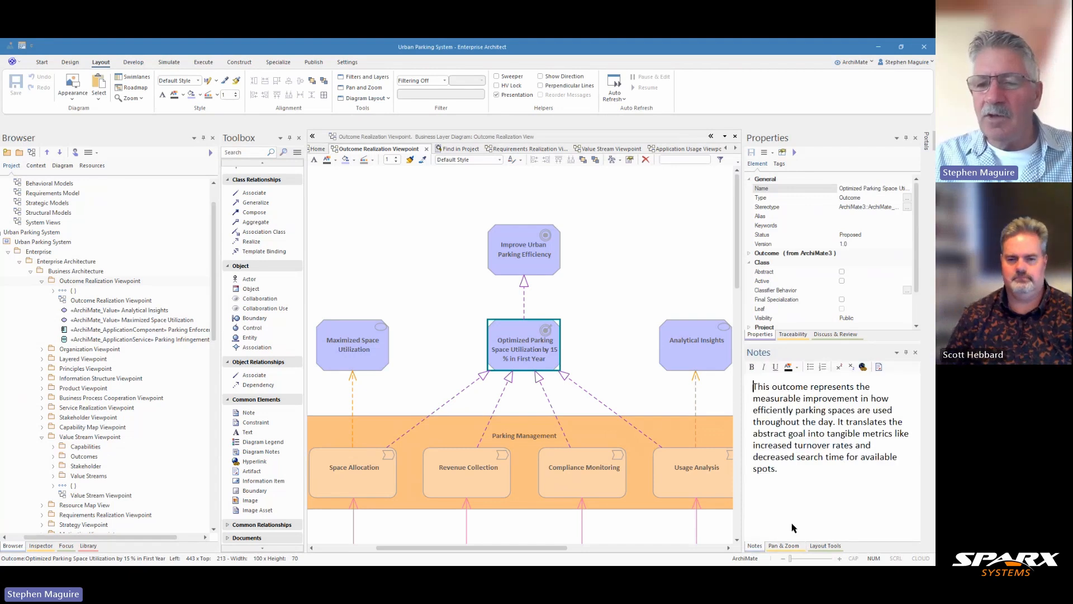
click(786, 546)
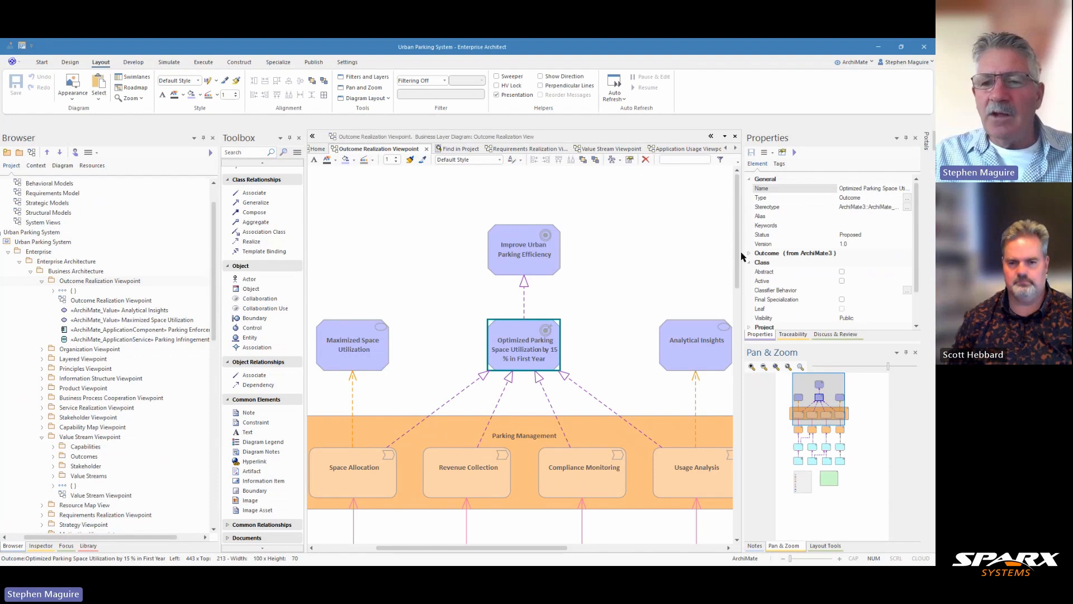
scroll(738, 262, down, 3)
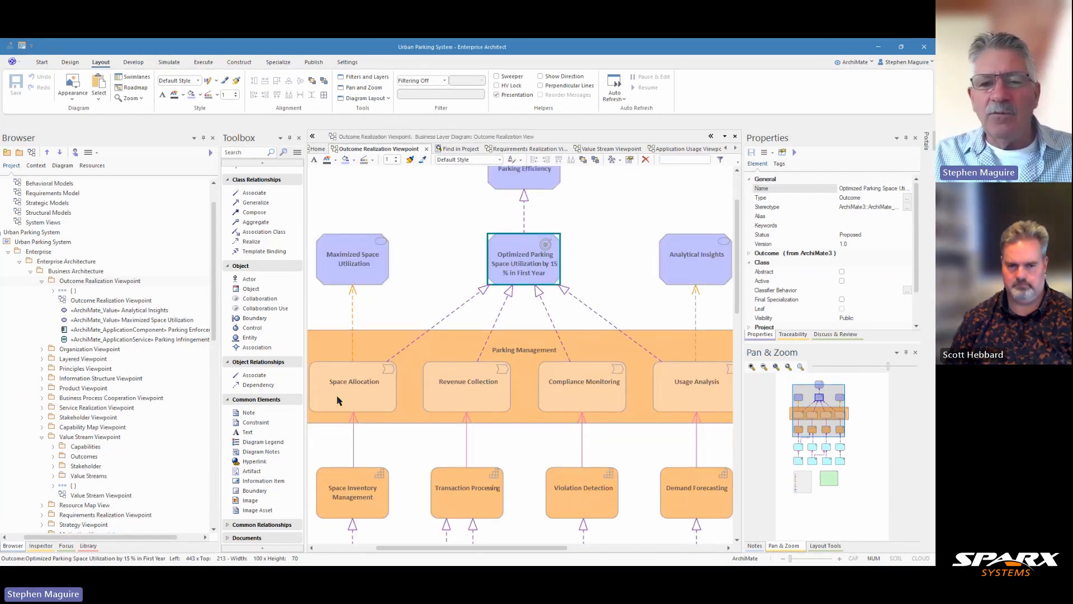
click(527, 341)
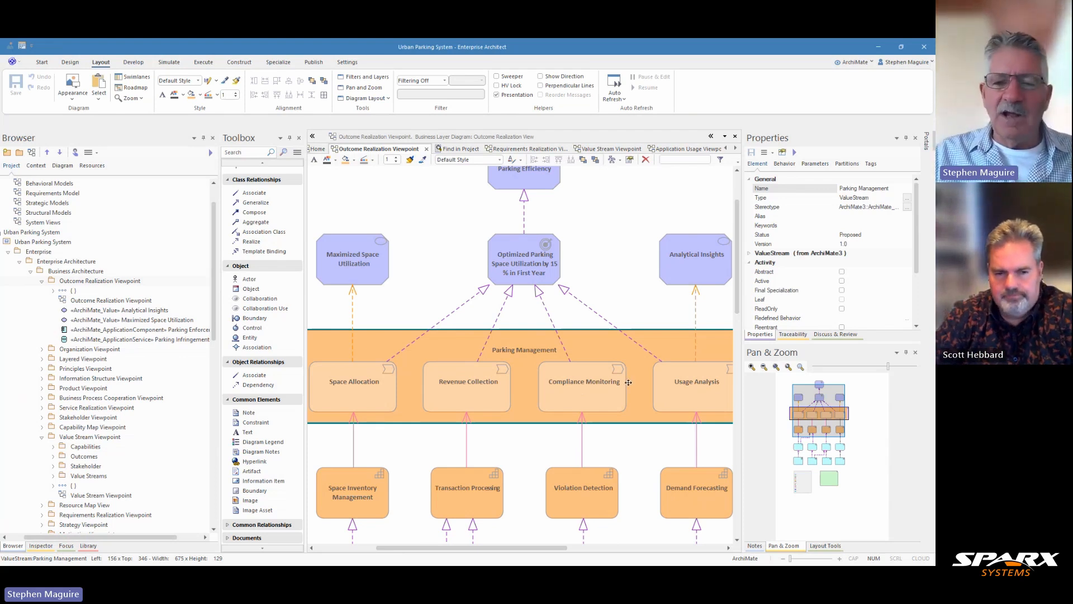
scroll(465, 384, down, 3)
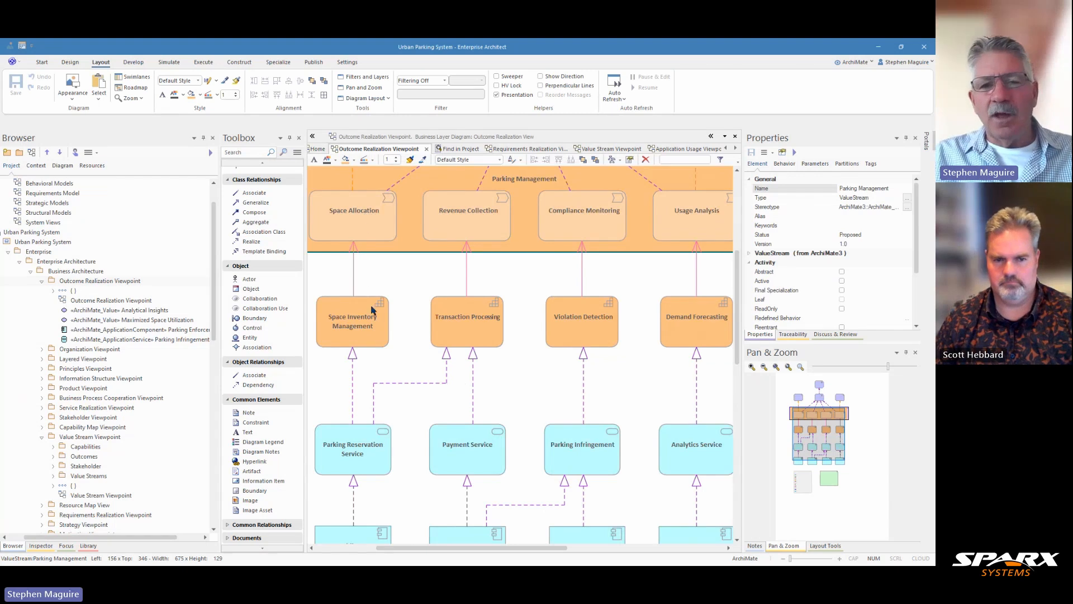
click(353, 282)
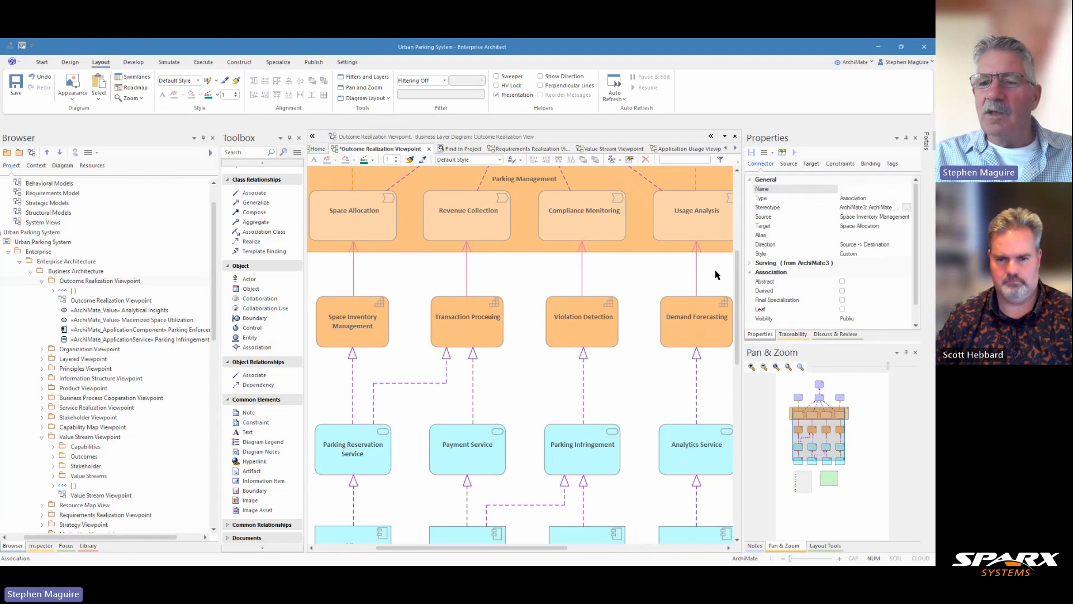
Step: Examine how the application services and components support the capabilities, including Parking Infringement and the Parking Enforcement System
drag(739, 275, 725, 275)
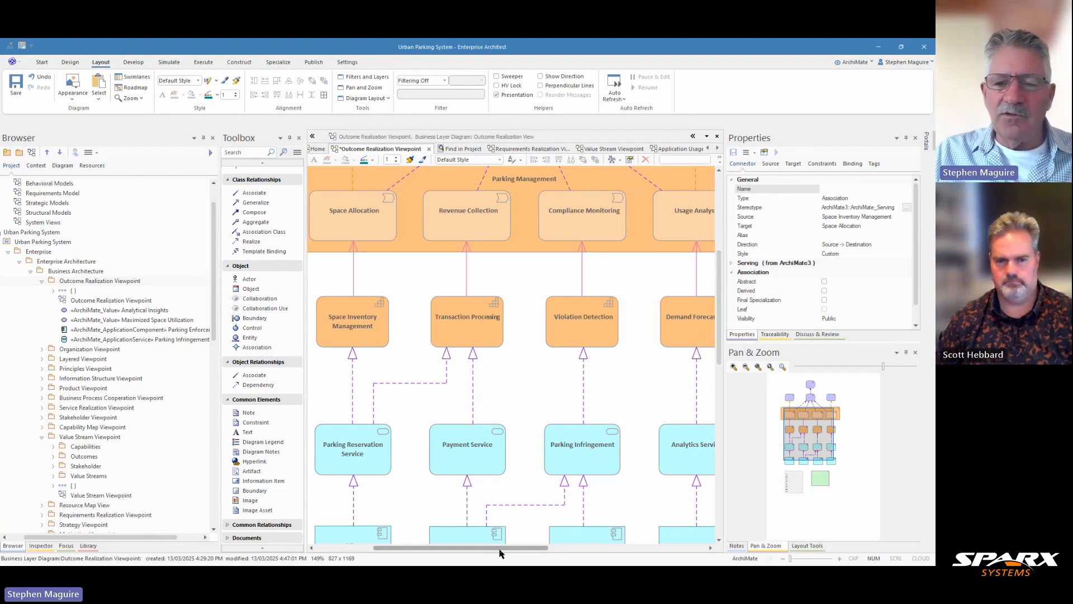
drag(503, 552, 521, 551)
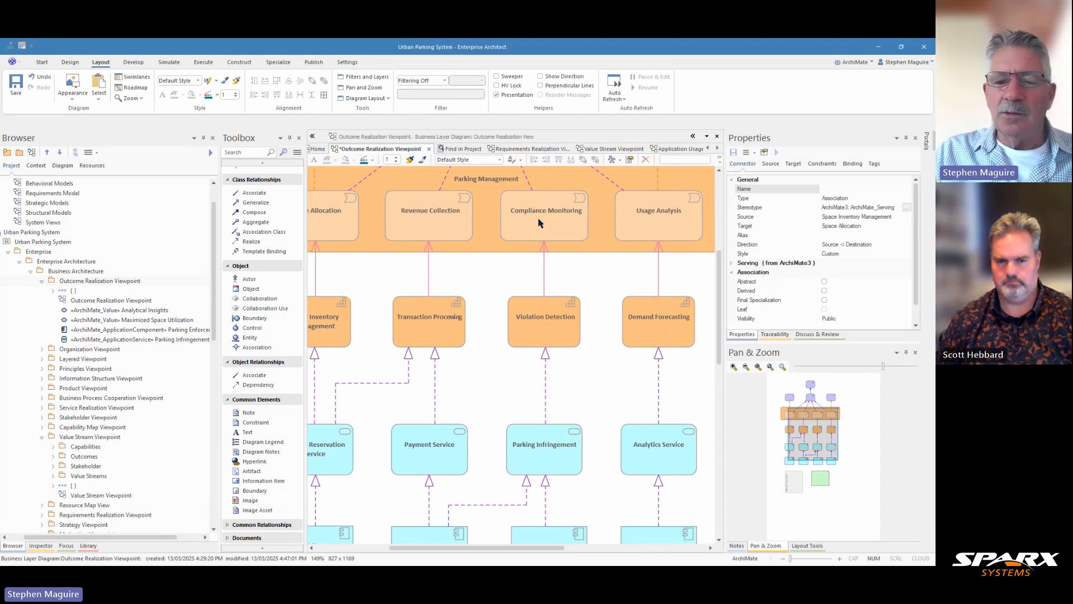
drag(486, 550, 448, 550)
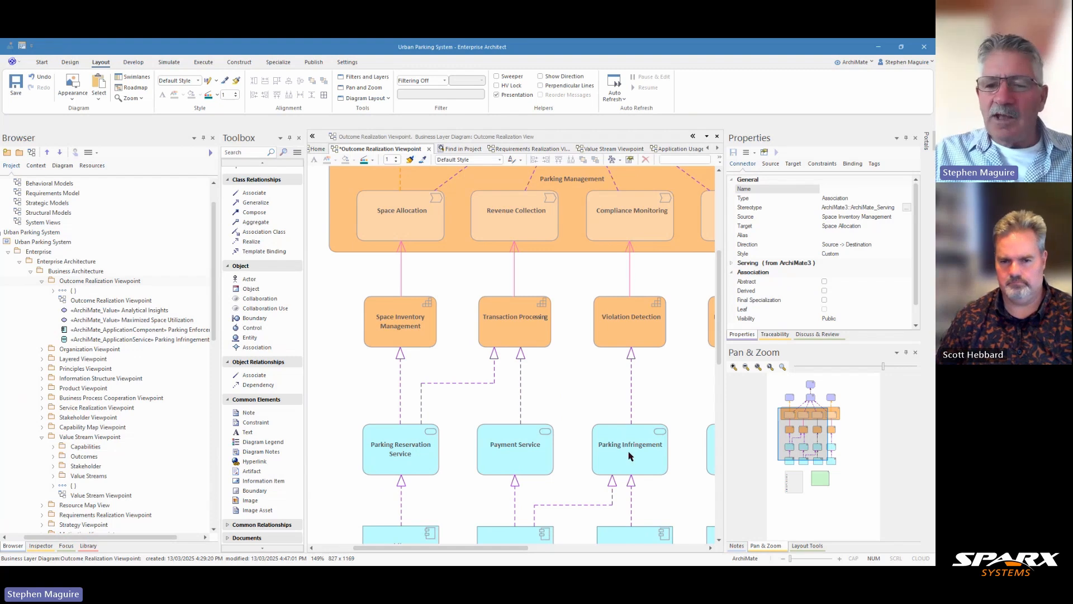
scroll(721, 311, down, 3)
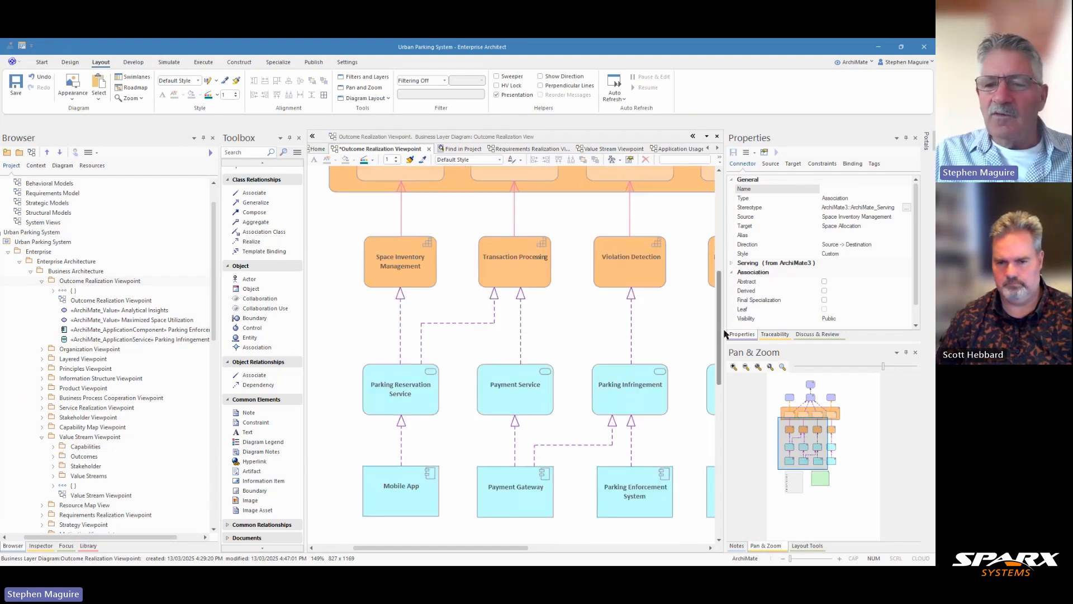
click(650, 364)
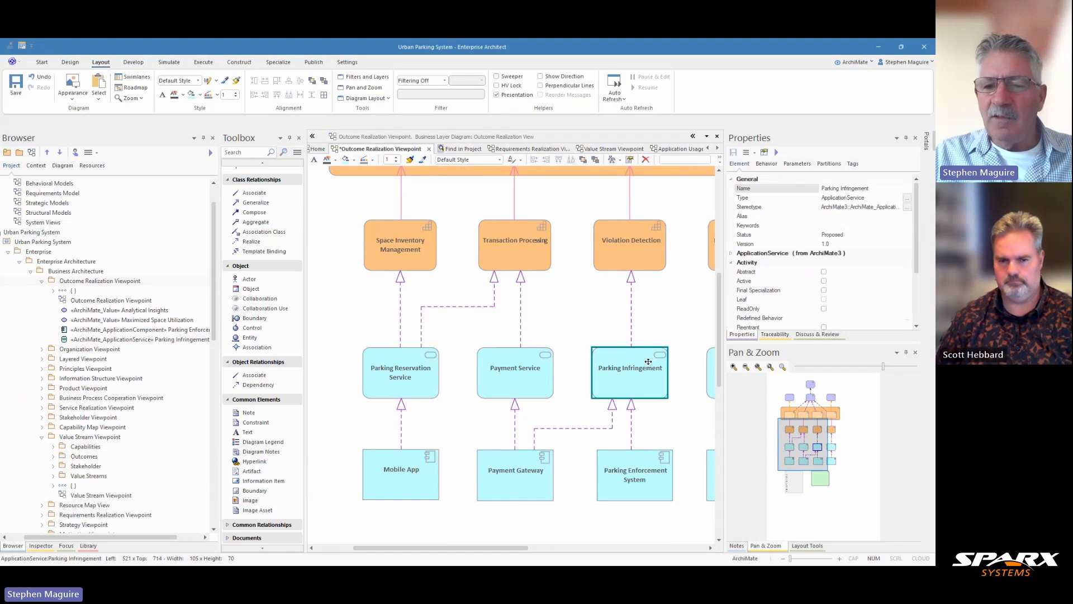
click(635, 476)
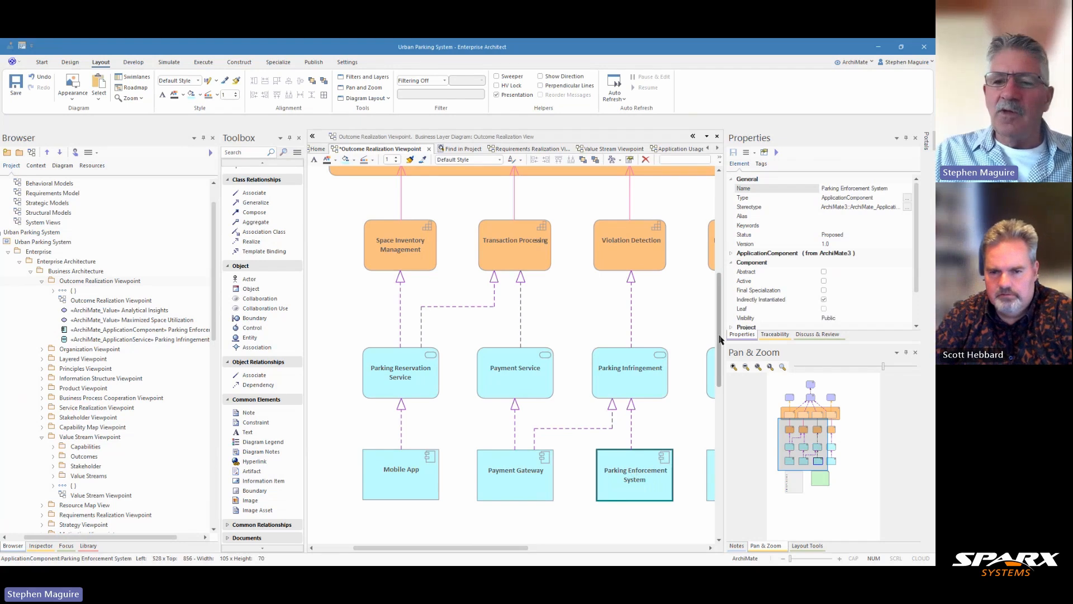
Step: Review the Maximized Space Utilization and Analytical Insights values and trace the whole diagram down to the legend and overview note
drag(721, 339, 713, 210)
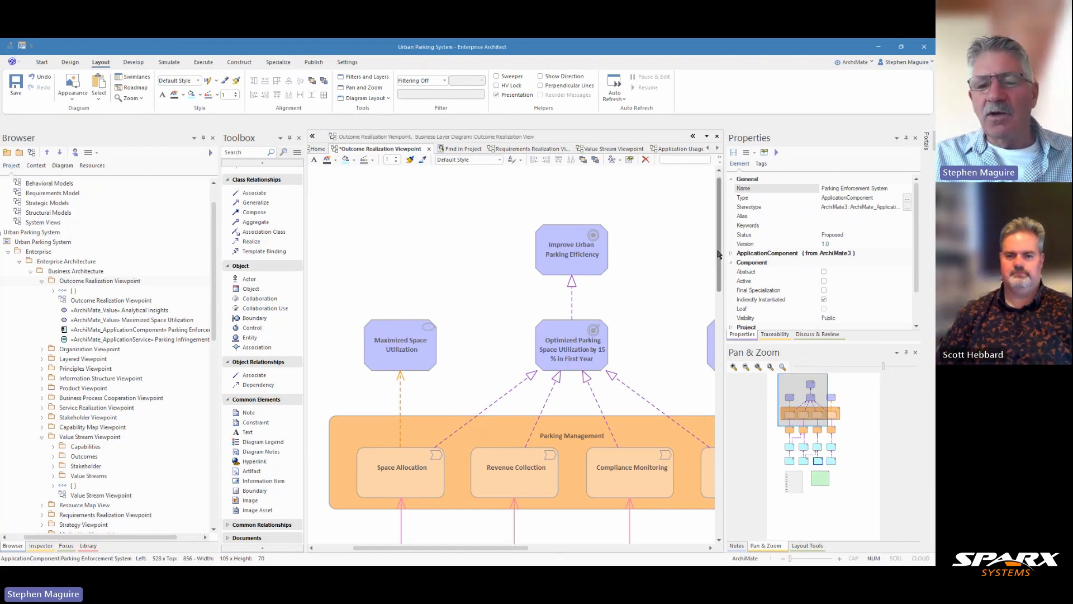
drag(719, 249, 719, 263)
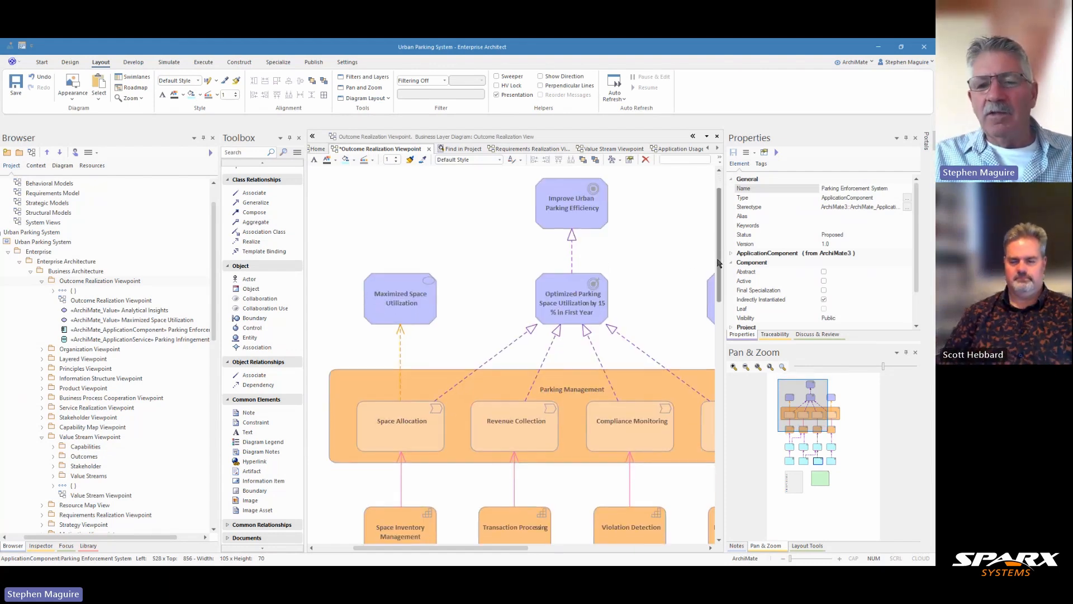
click(423, 304)
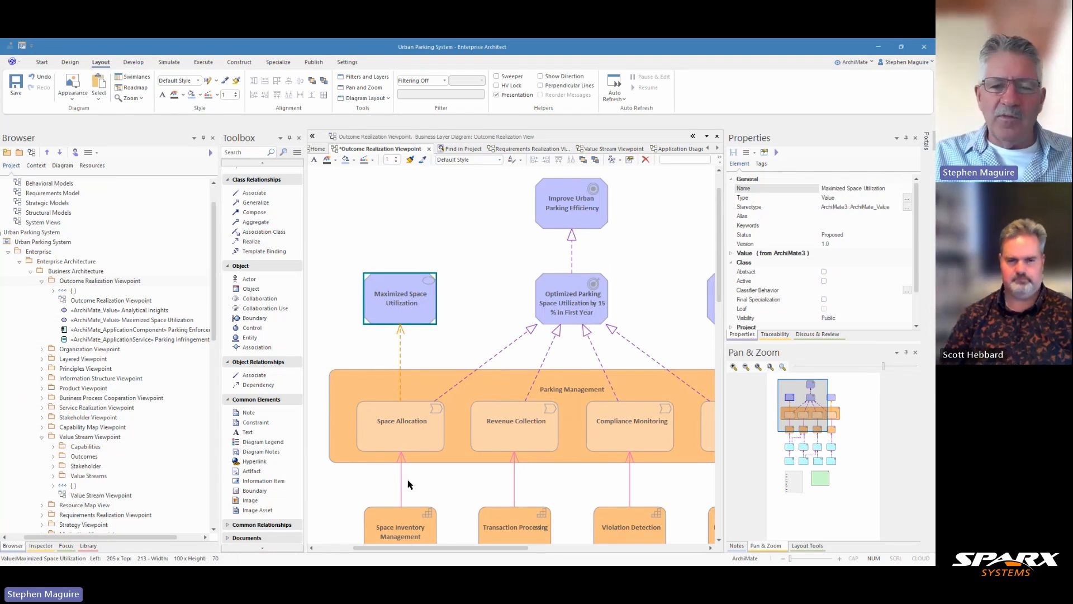
drag(420, 551, 454, 550)
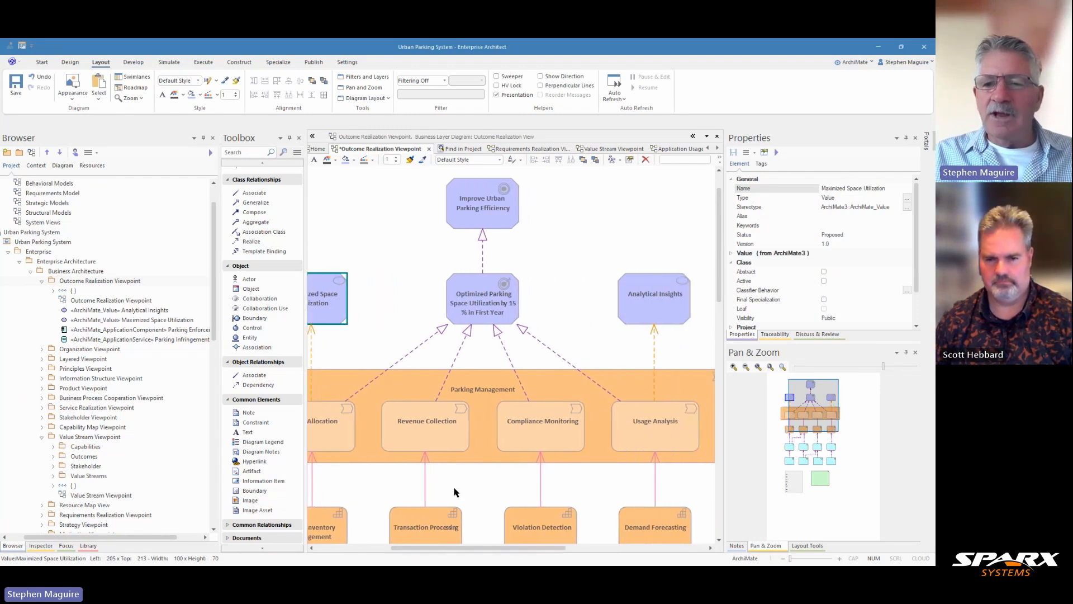
click(643, 296)
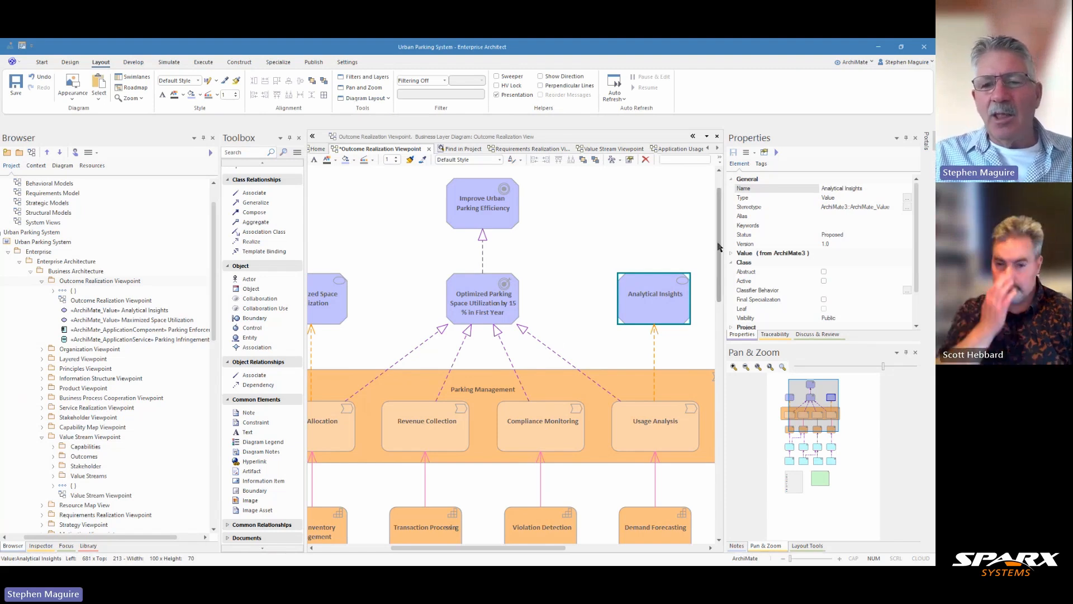
scroll(719, 247, down, 1)
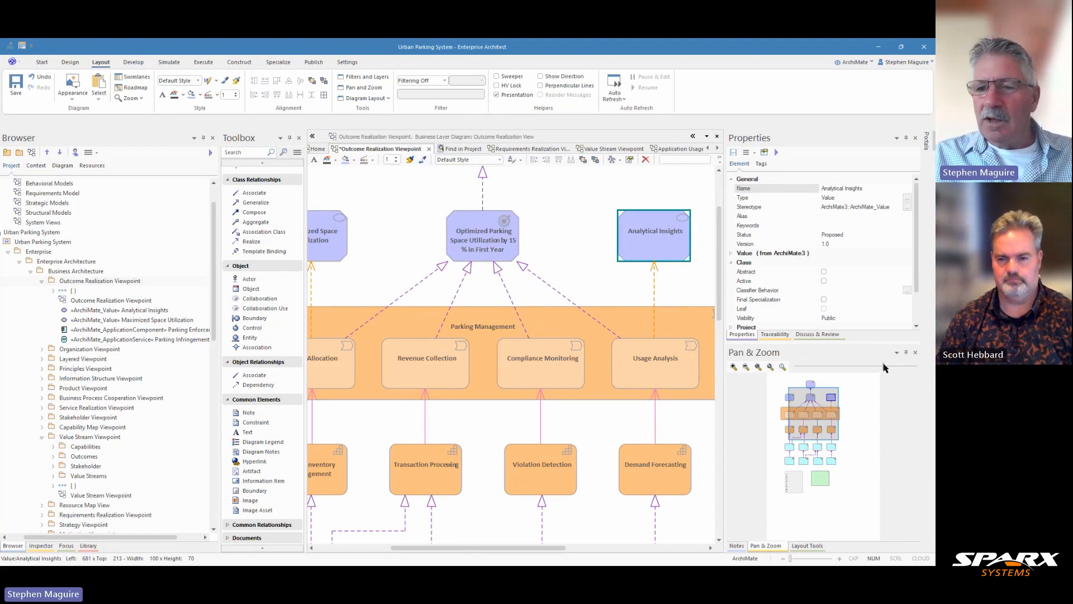
drag(883, 366, 896, 367)
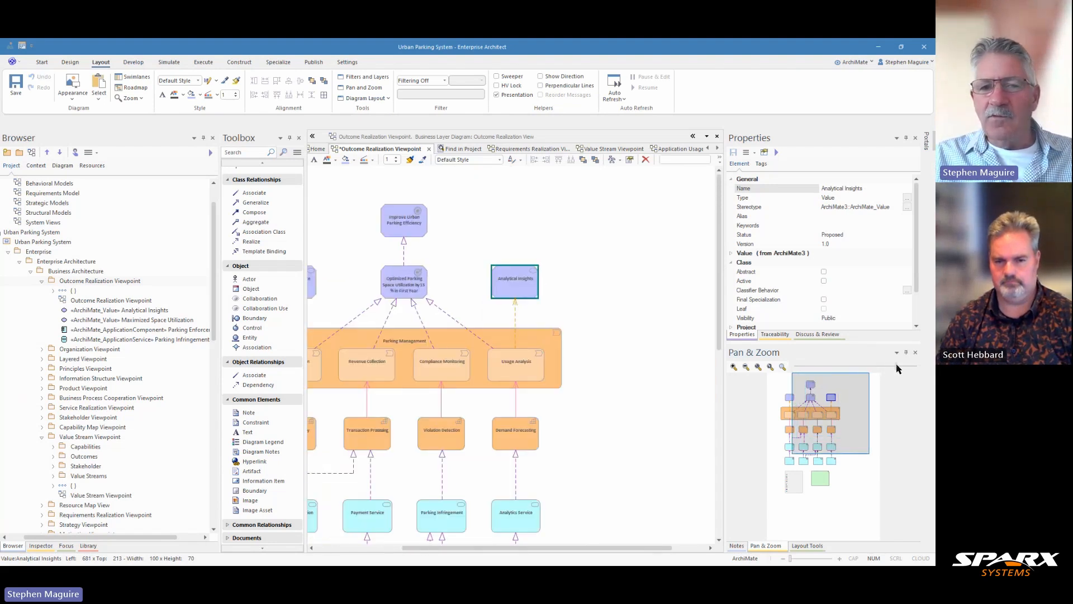
drag(591, 549, 532, 558)
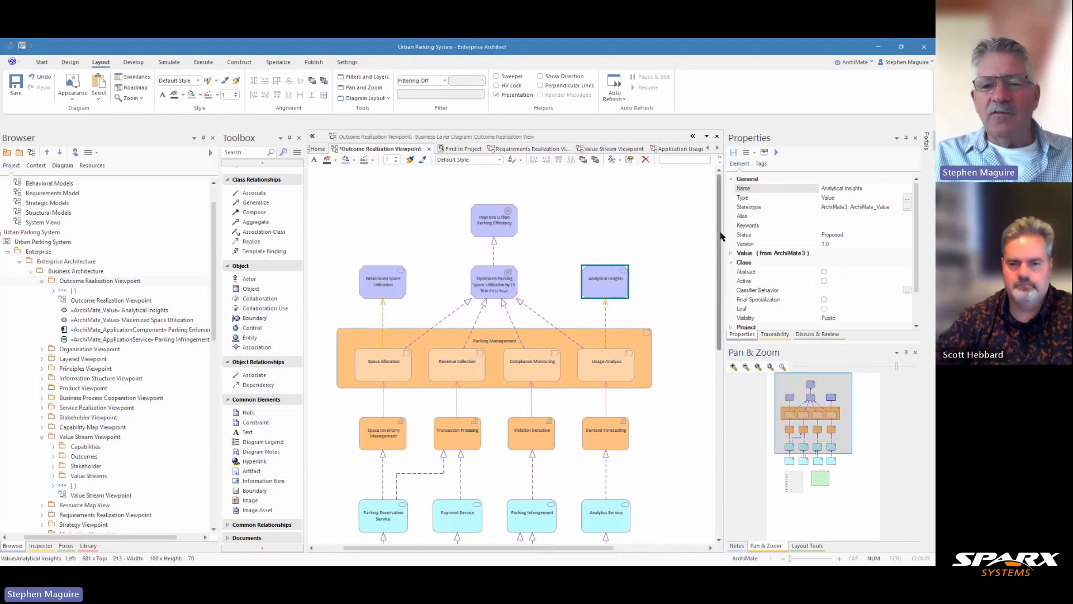
drag(721, 236, 726, 321)
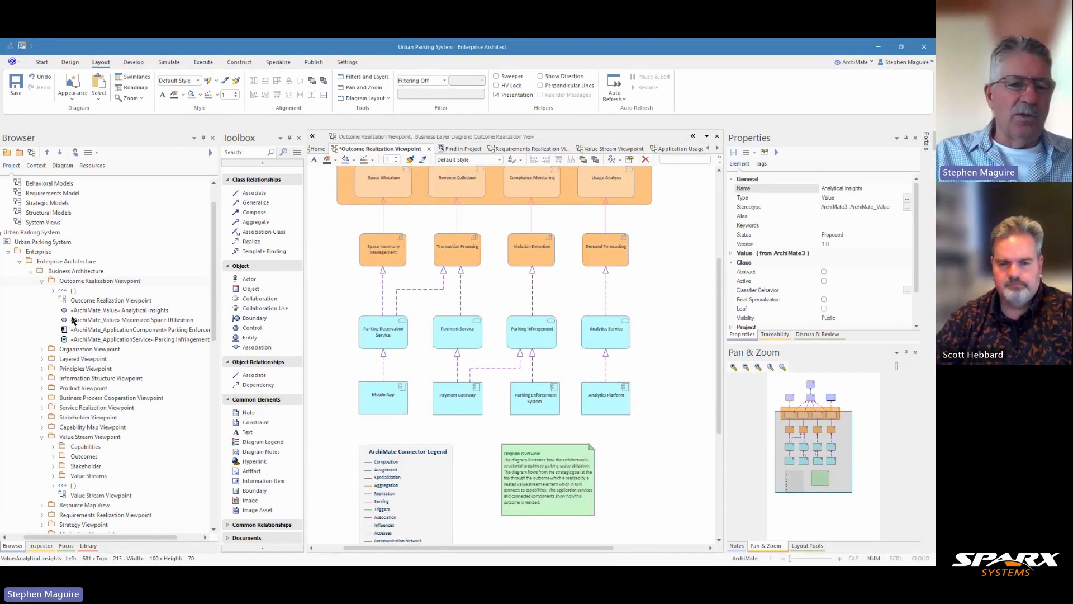
Step: Locate the Legends package under Libraries and open the legend settings of the diagram's ArchiMate Connector Legend
scroll(84, 336, down, 10)
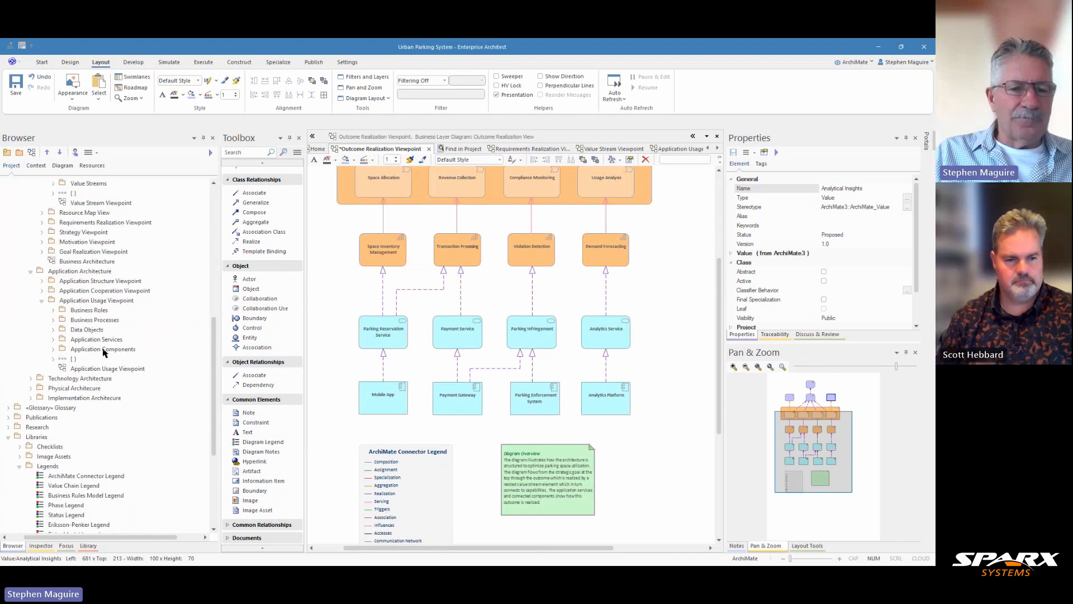
scroll(103, 351, down, 4)
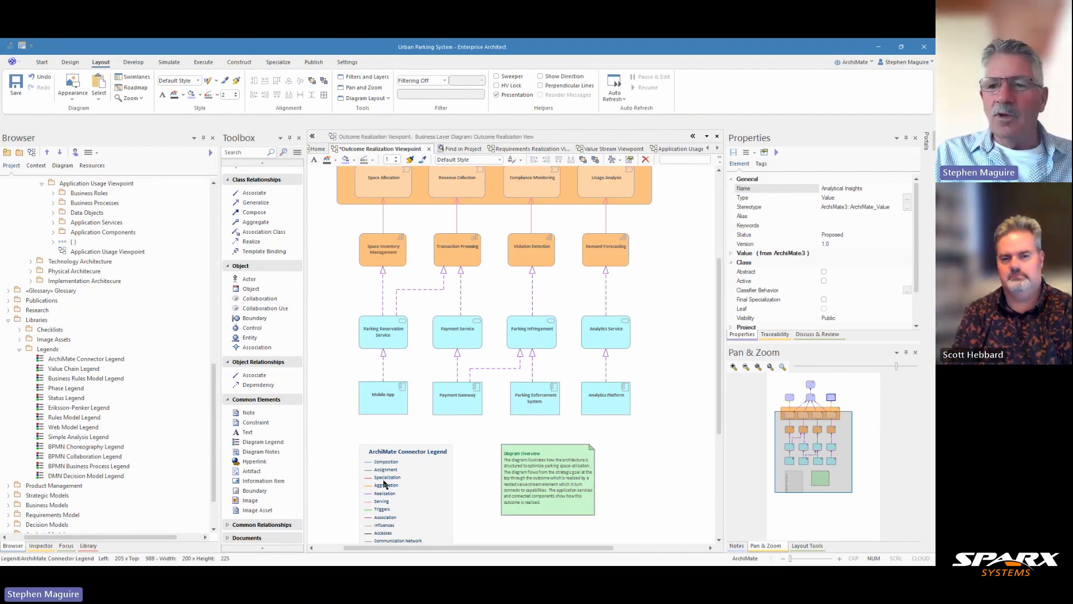
click(384, 484)
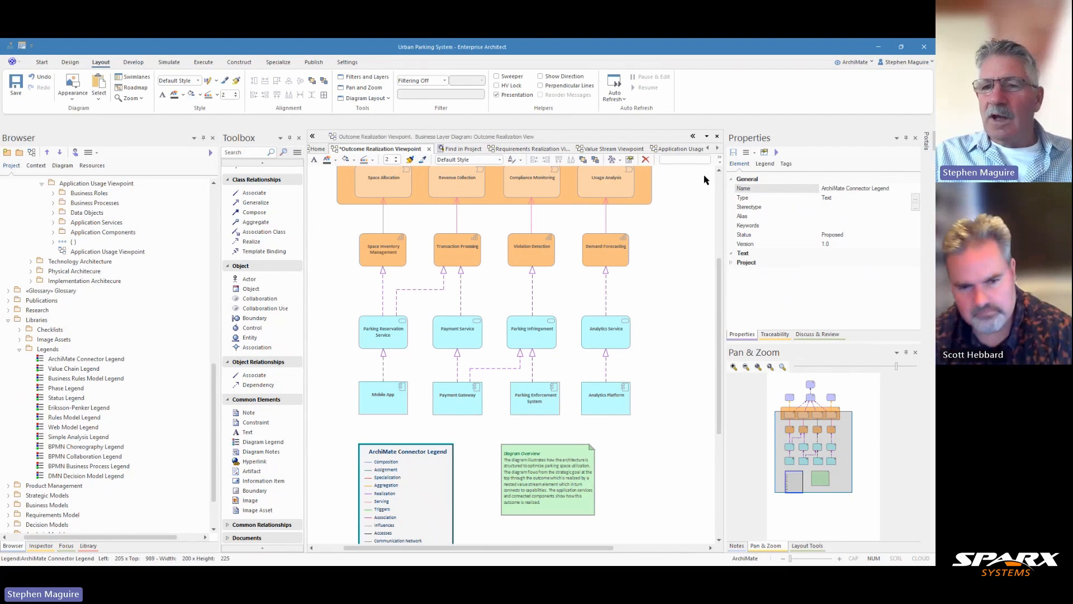
click(765, 164)
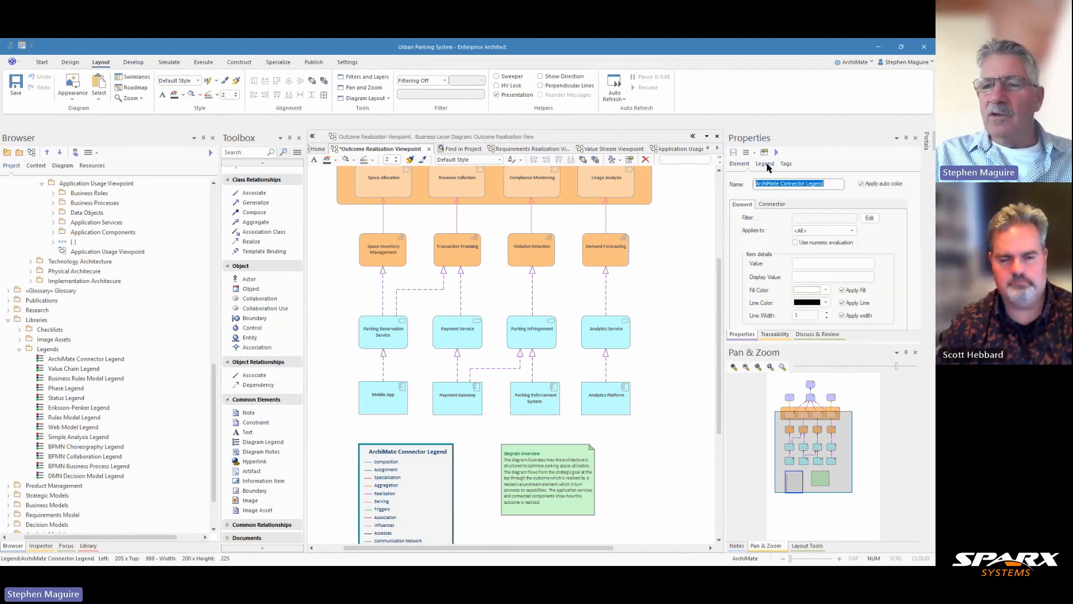
Step: Turn the connector legend's Apply auto color option off and back on, saving each change to compare connector colours
click(862, 184)
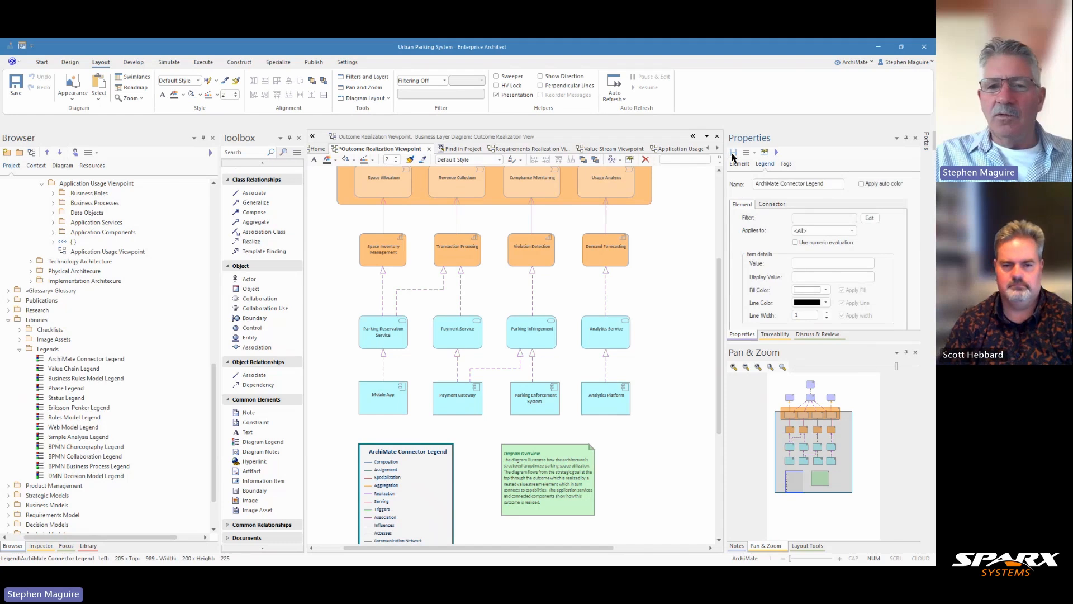
click(862, 184)
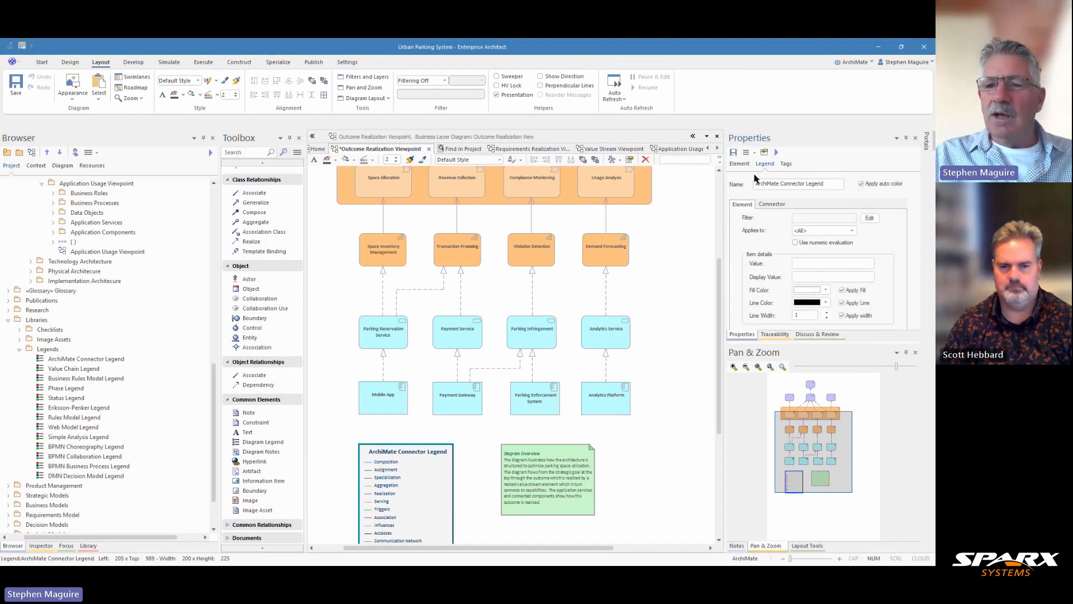
click(733, 153)
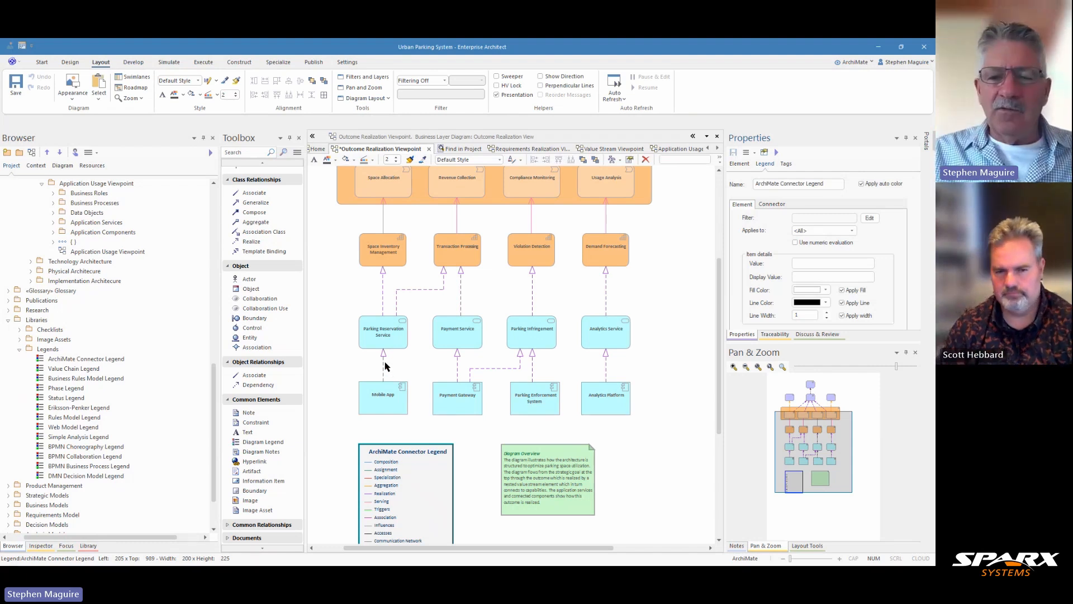
Step: Select the Diagram Overview note beside the connector legend
click(524, 456)
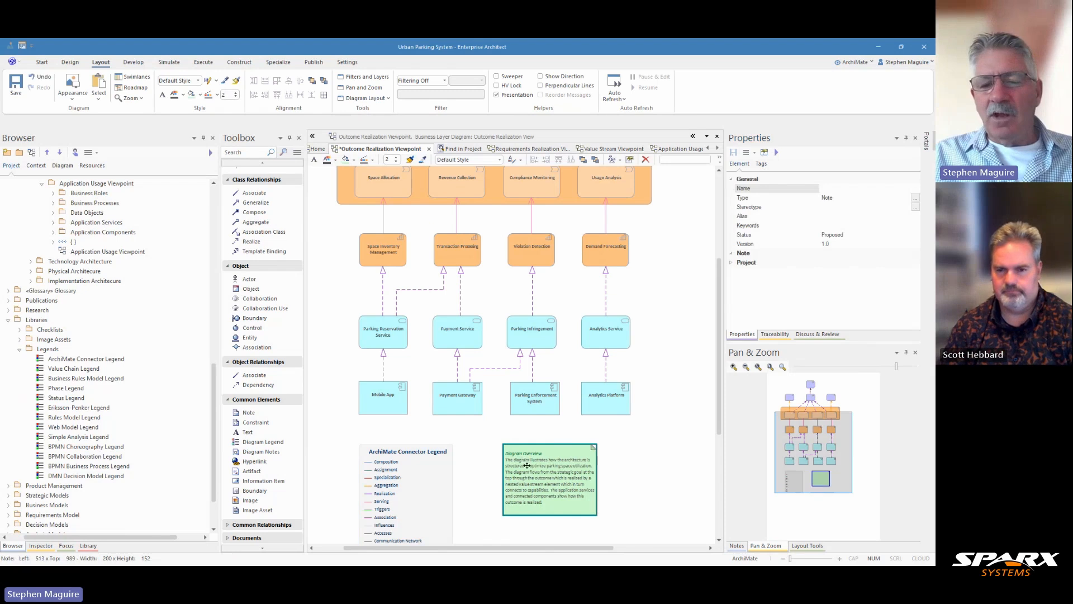
Step: Show the diagram's notes and check the Diagram Overview note's Link to Diagram Note setting
click(551, 436)
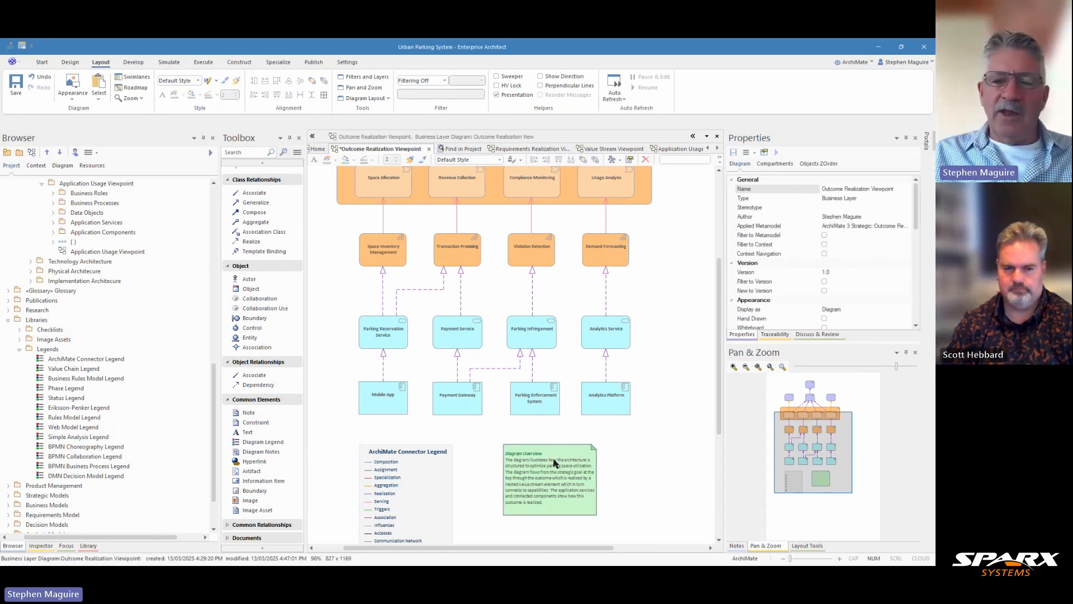
click(737, 545)
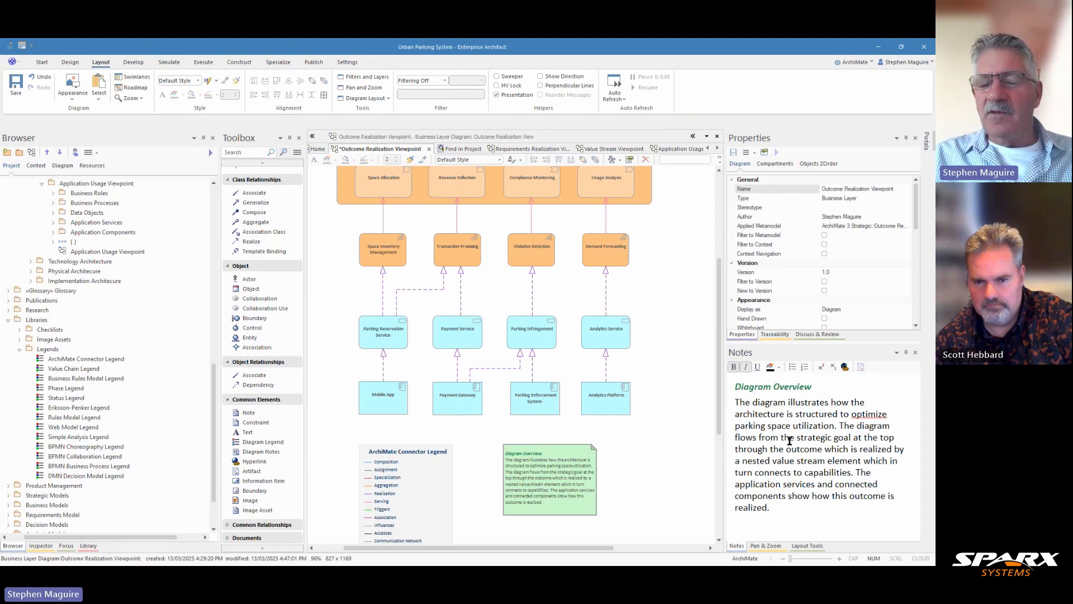
right_click(545, 473)
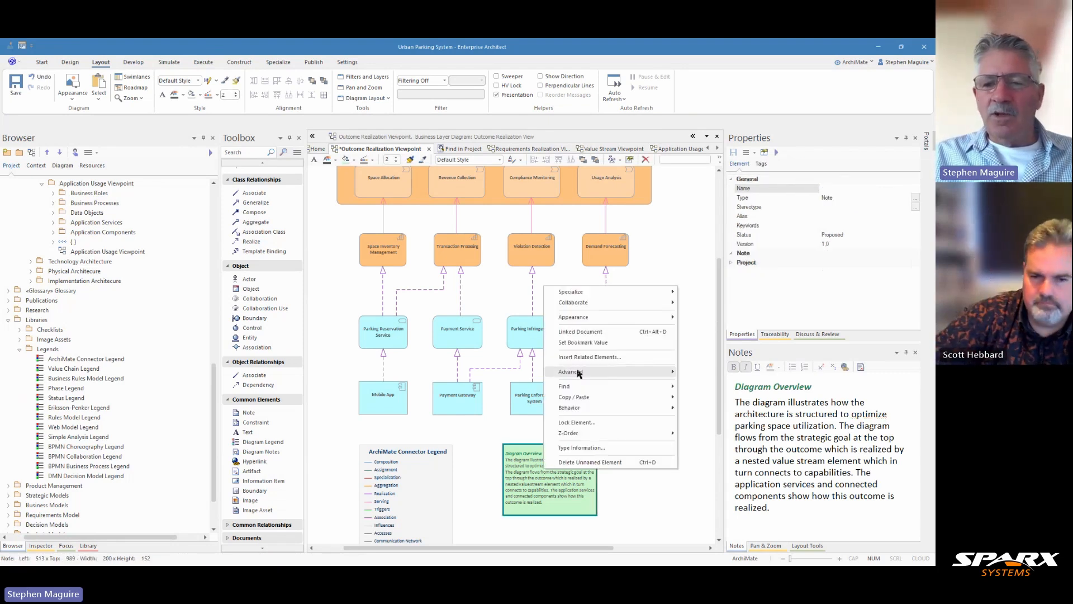
mouse_move(624, 373)
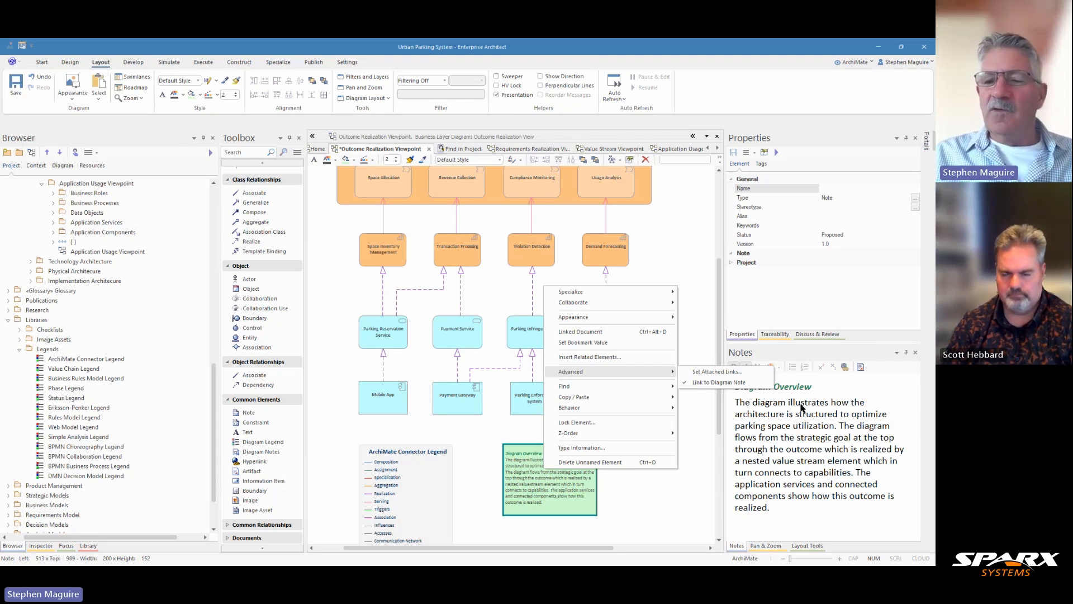
click(697, 280)
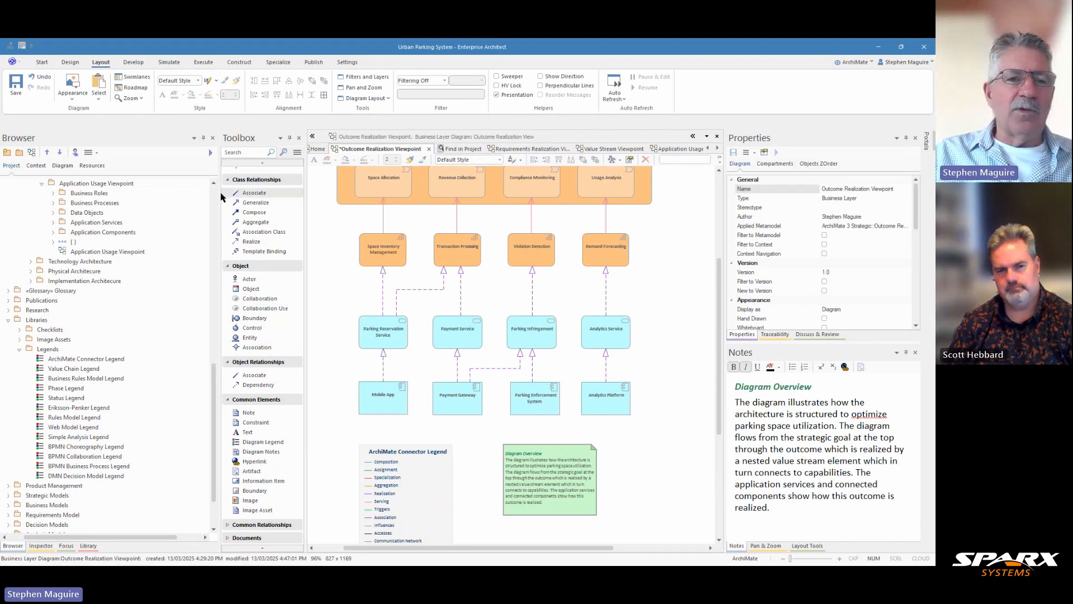
Step: Locate the Outcome Realization Viewpoint diagram in the project tree and compare it with the Requirements Realization and Value Stream Viewpoint diagrams
click(76, 152)
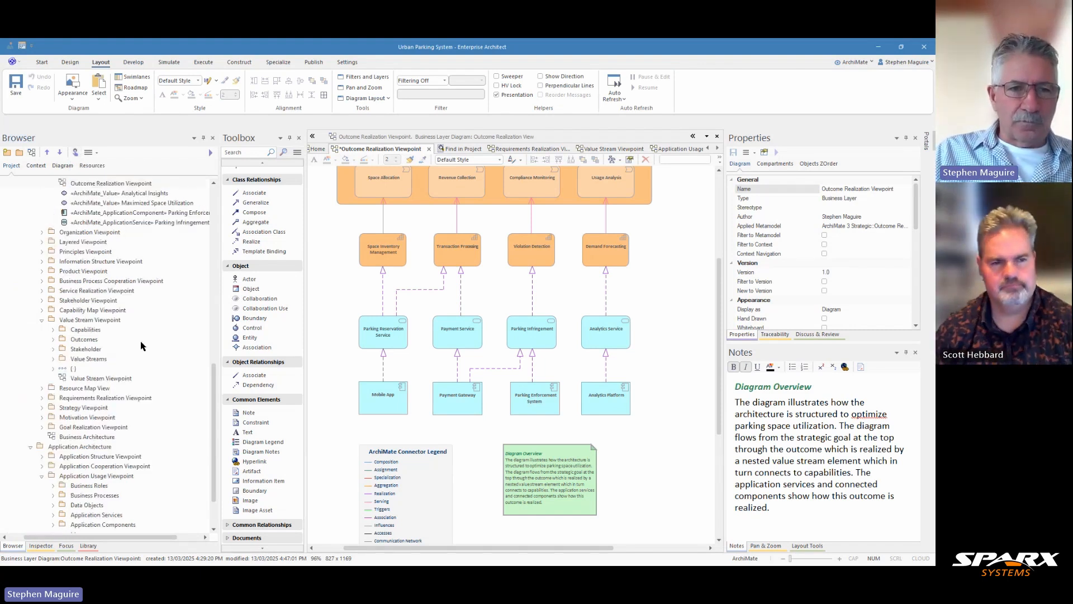
scroll(141, 346, up, 1)
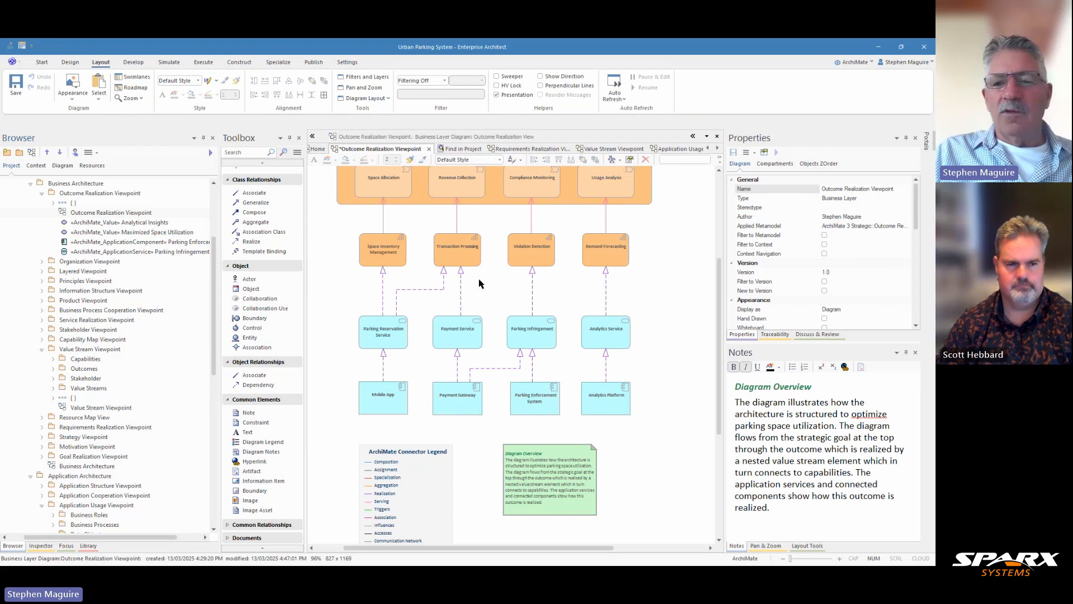
drag(723, 314, 721, 254)
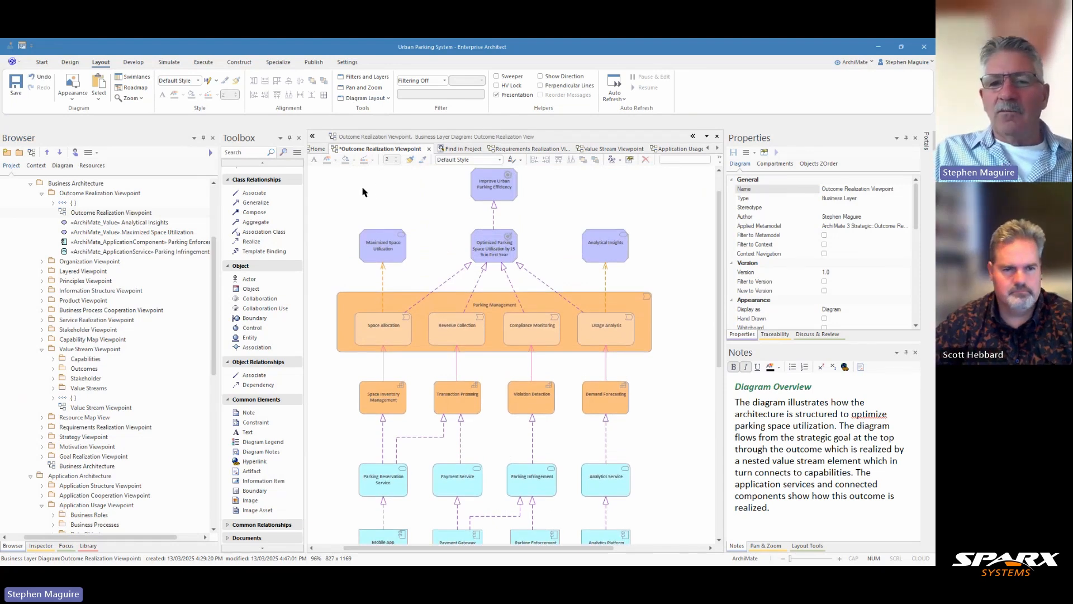
click(531, 148)
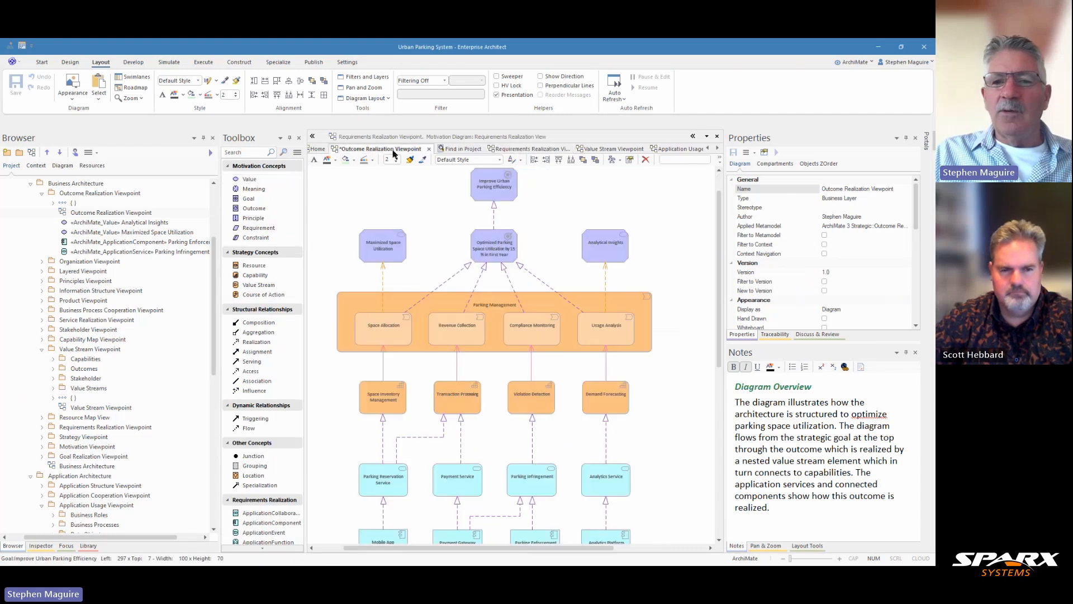
click(398, 149)
click(597, 151)
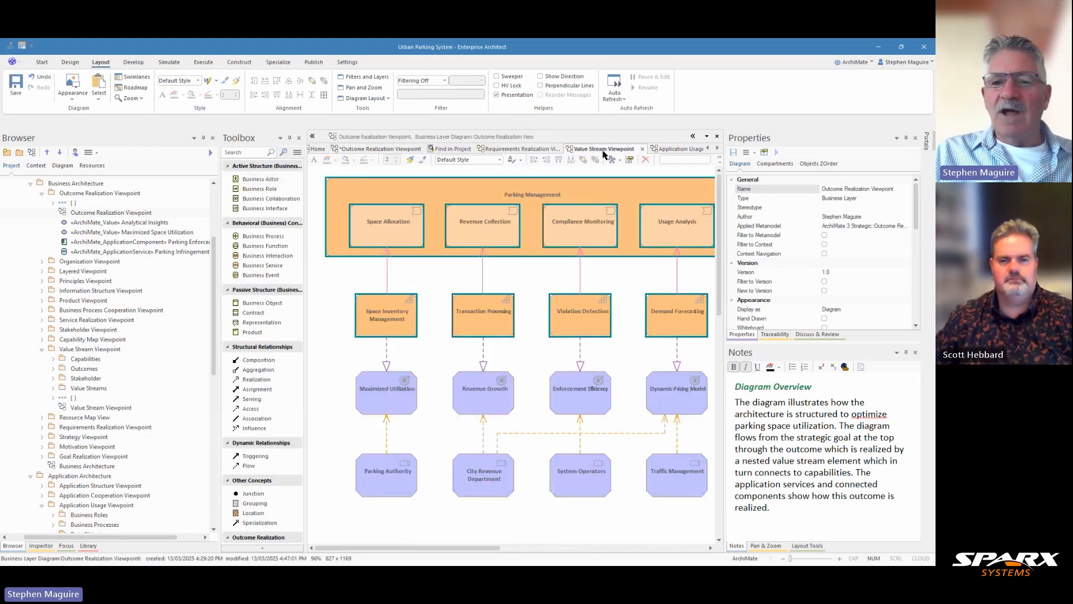
click(398, 150)
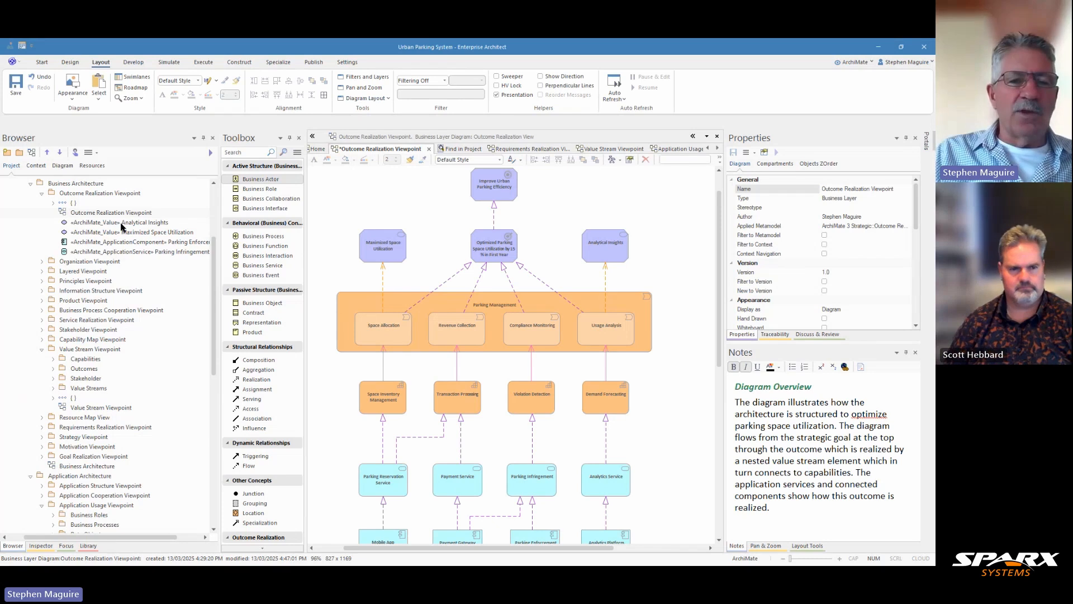
Step: Add a package-only package named Values inside the Outcome Realization Viewpoint package
click(81, 196)
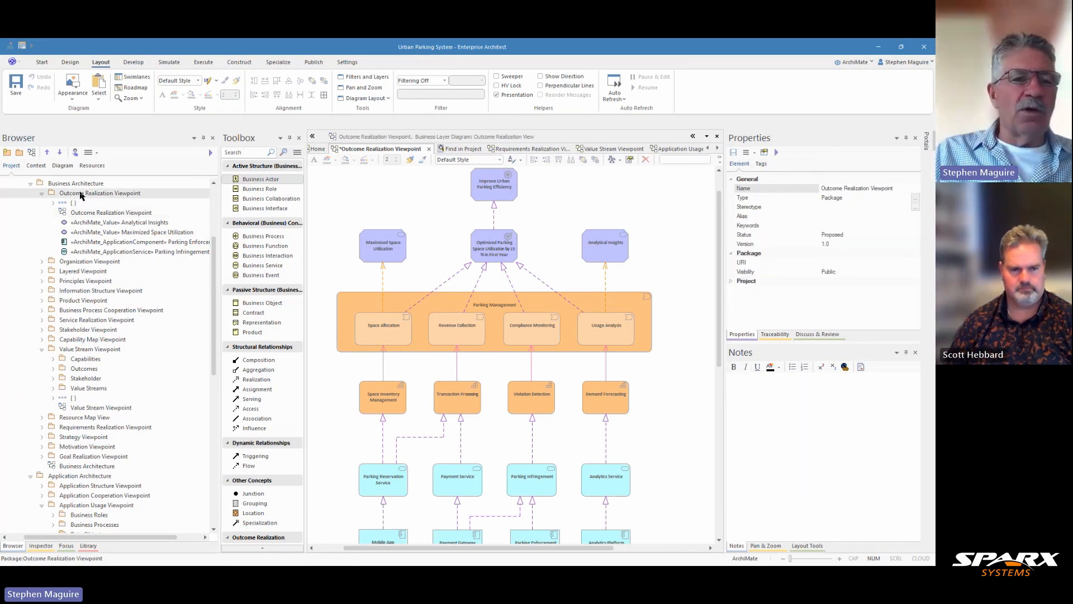
click(19, 154)
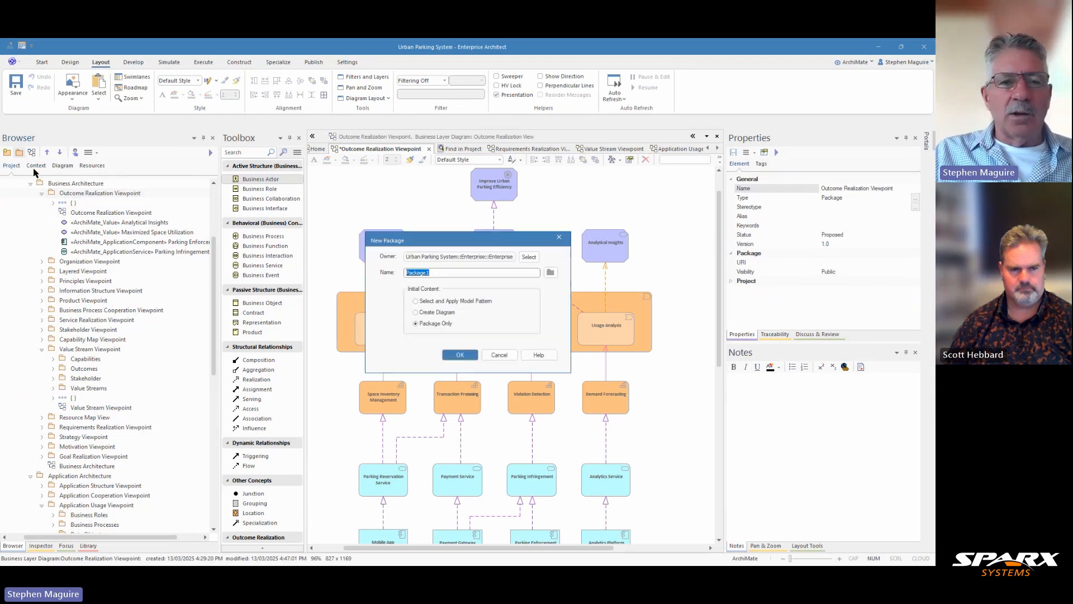
text(Values)
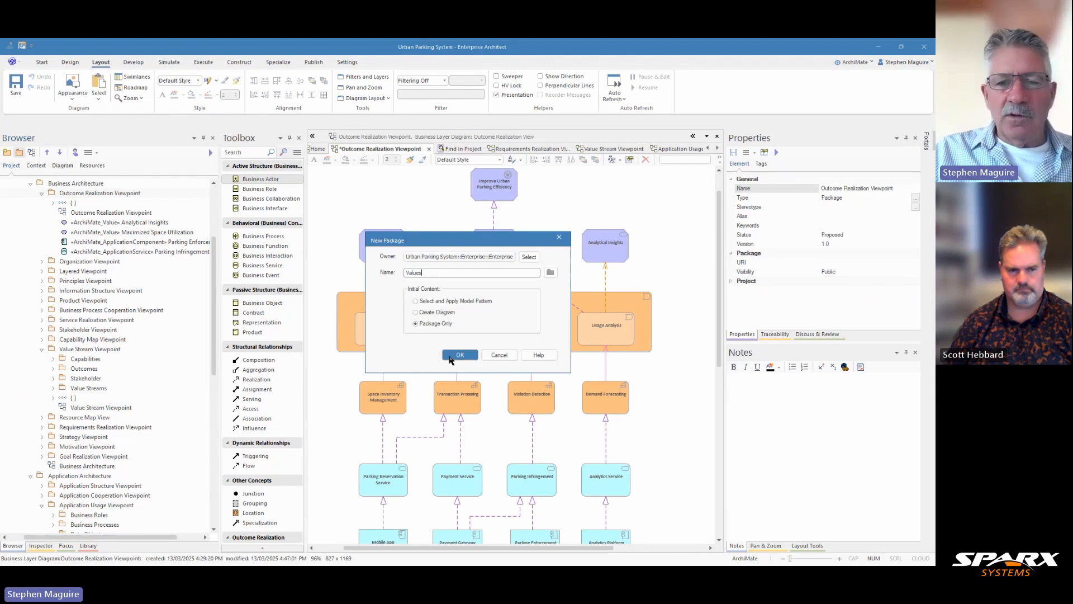
click(460, 355)
Step: Add a second package named Application Components inside the Outcome Realization Viewpoint package
click(99, 193)
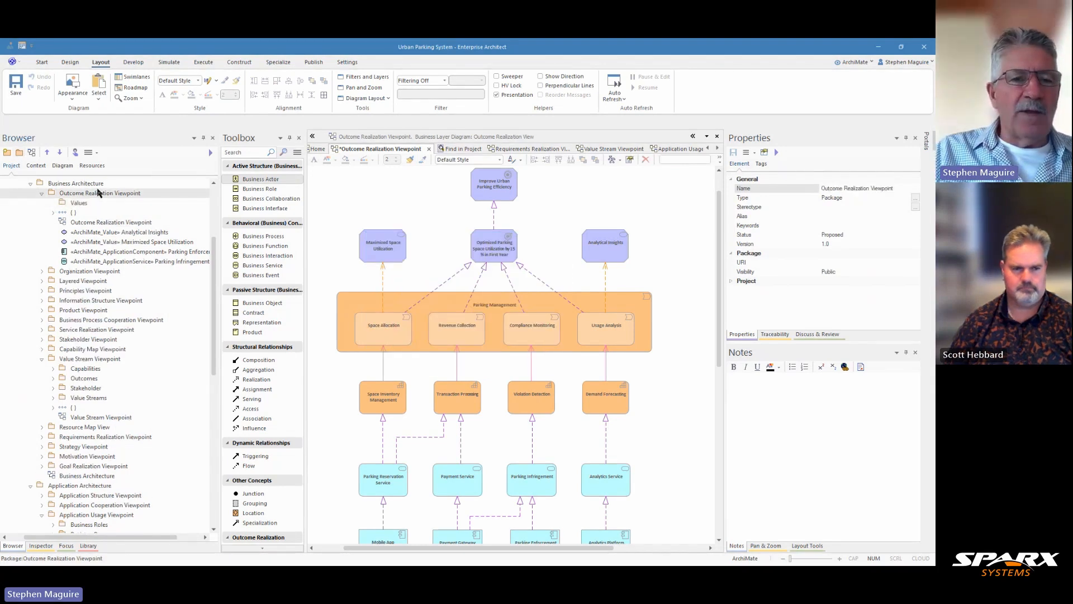
click(19, 154)
text(A)
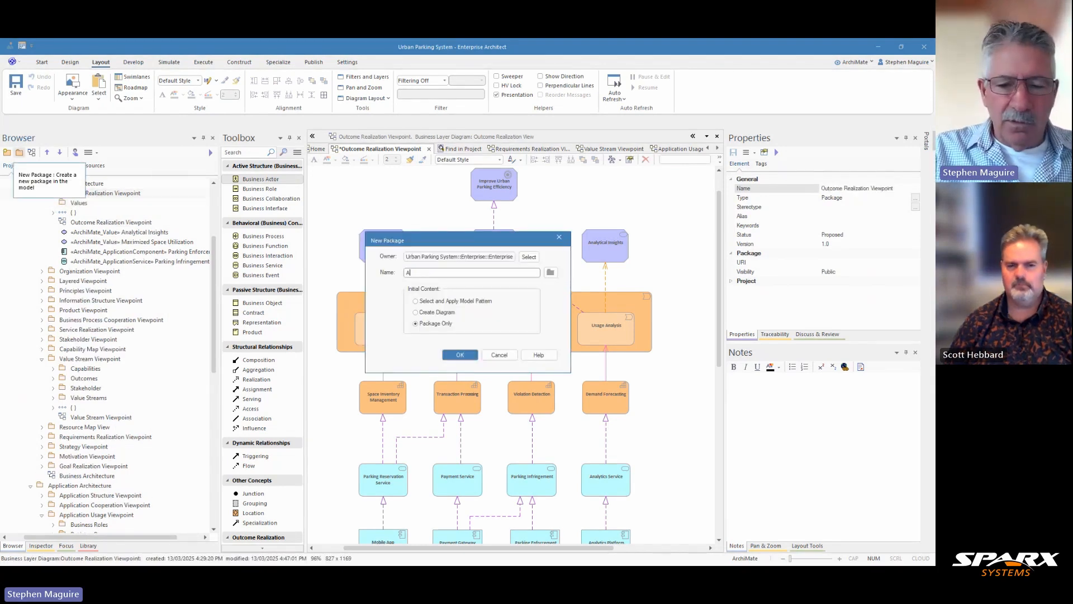
text(pplication )
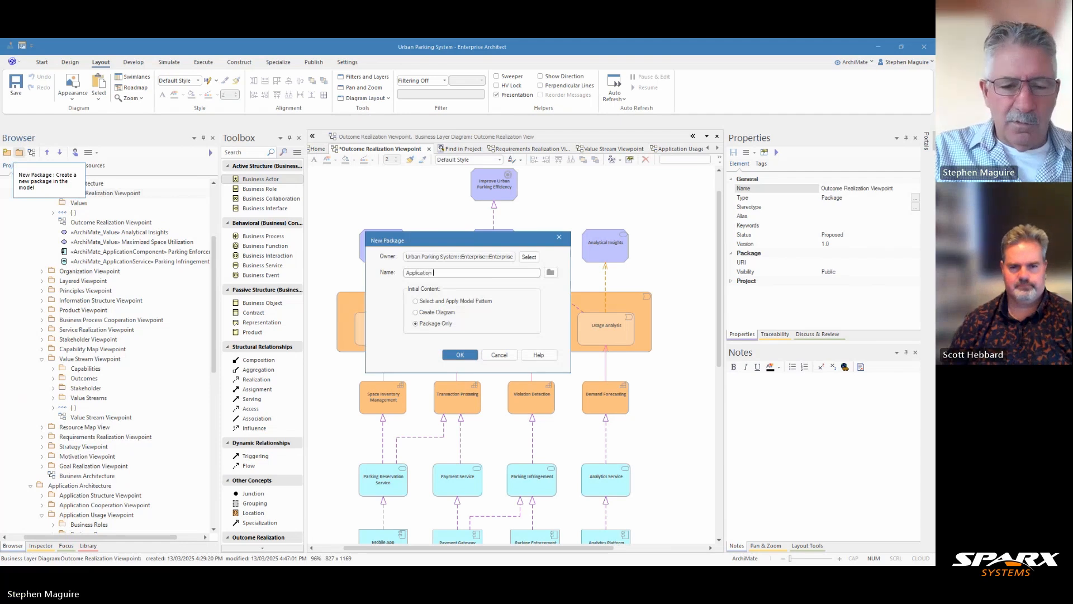
text(COmpone)
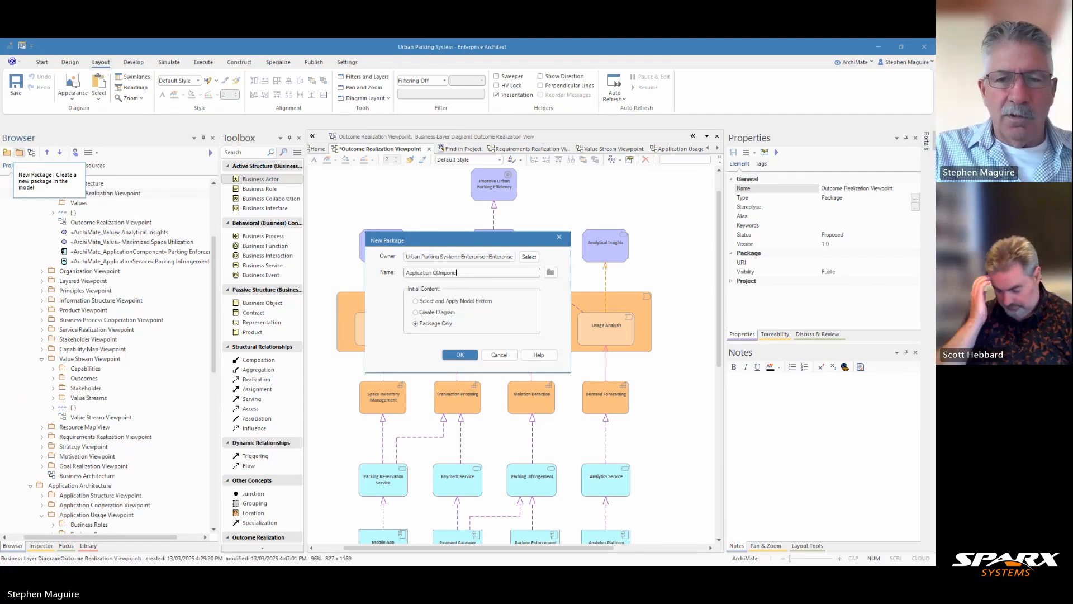
key(BackSpace)
key(BackSpace)
key(BackSpace)
key(BackSpace)
key(BackSpace)
key(BackSpace)
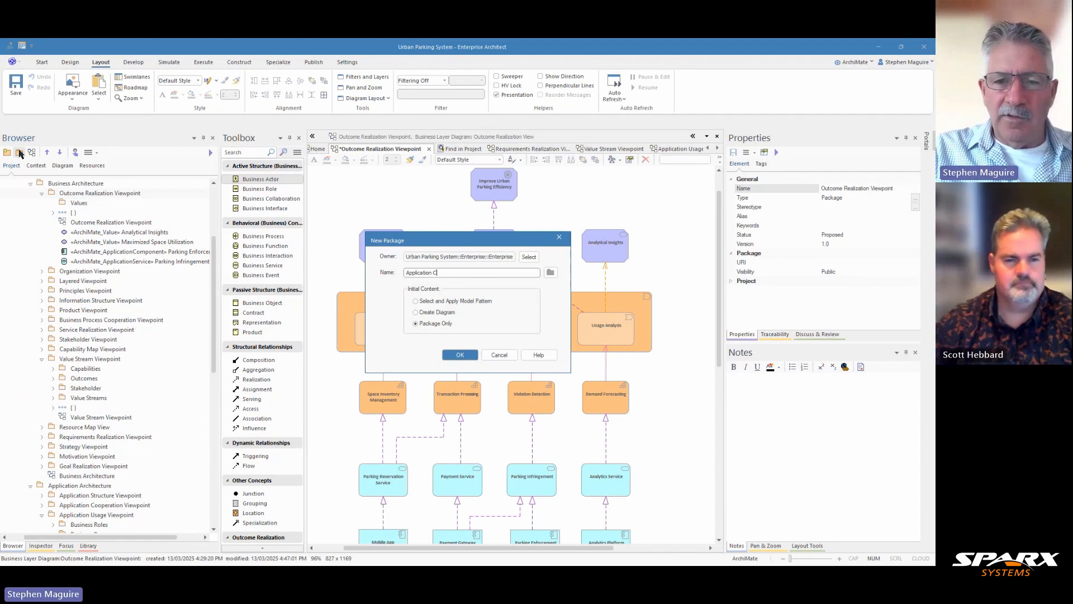
text(omponen)
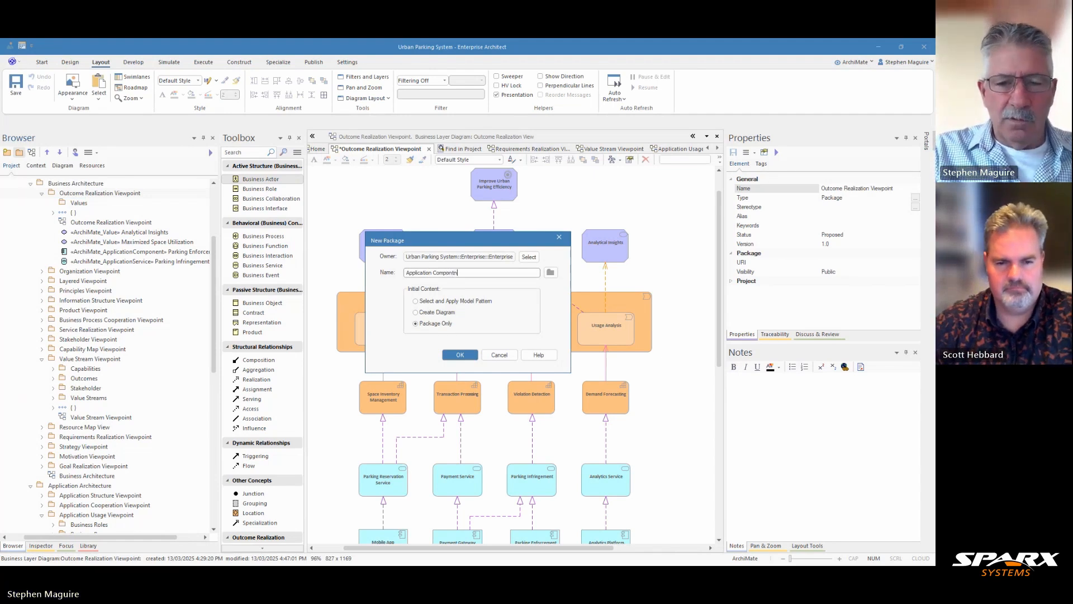
key(BackSpace)
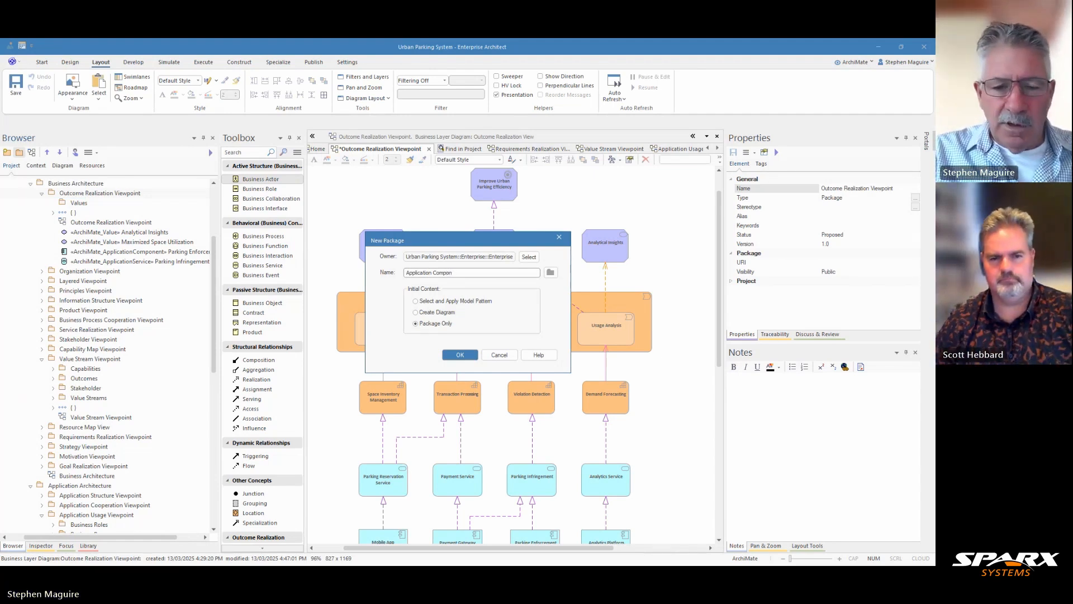
text(ents)
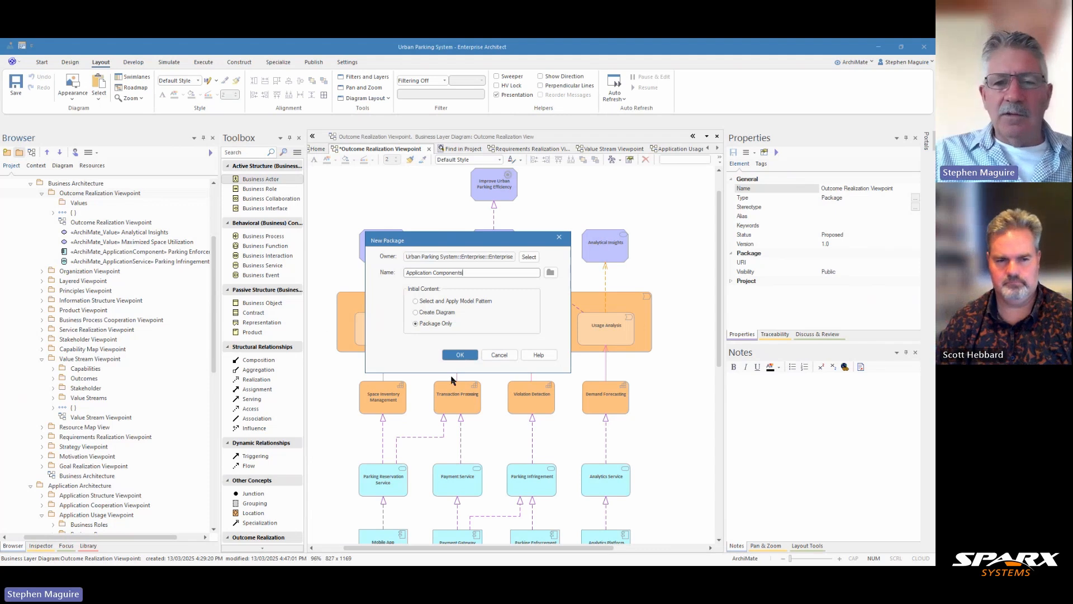
click(460, 357)
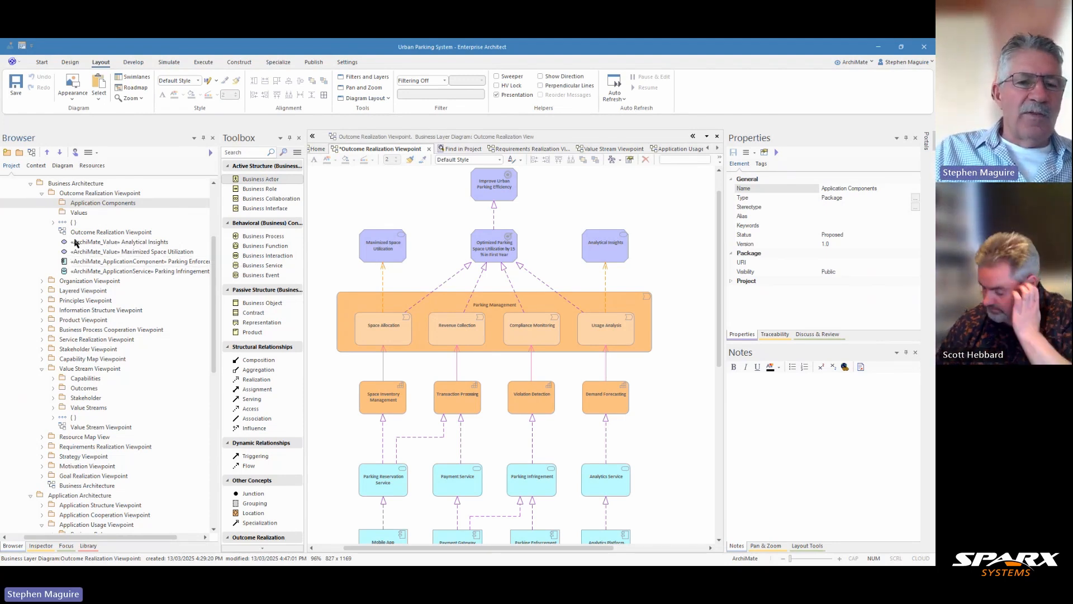
Step: Move the two ArchiMate value elements into Values, and the Parking Enforcement component and Parking Infringement service into Application Components
click(118, 243)
shift+click(112, 253)
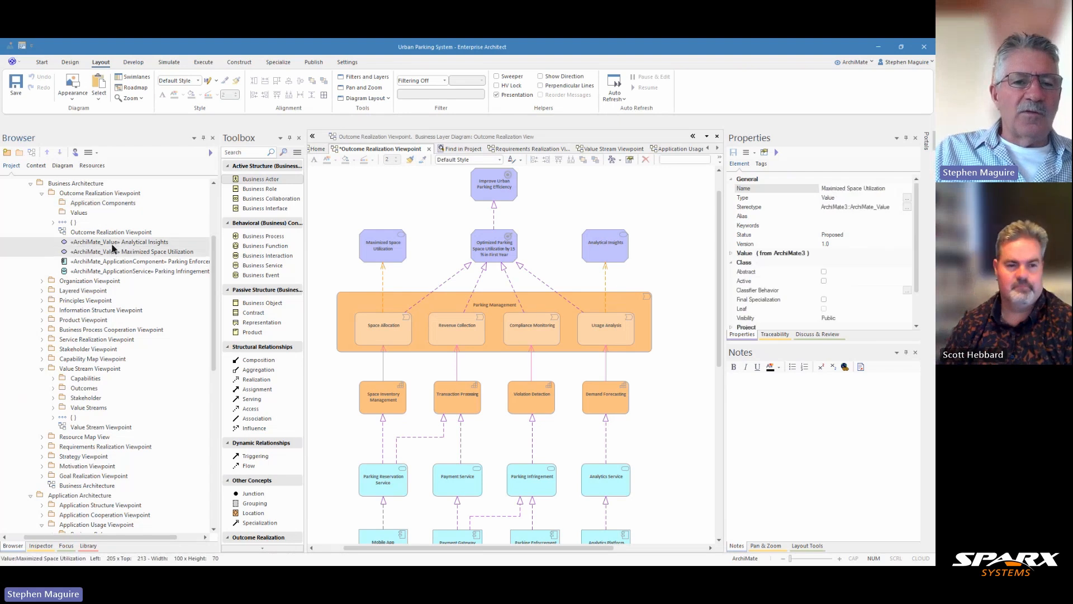
drag(112, 252, 102, 205)
click(103, 243)
click(101, 252)
click(104, 244)
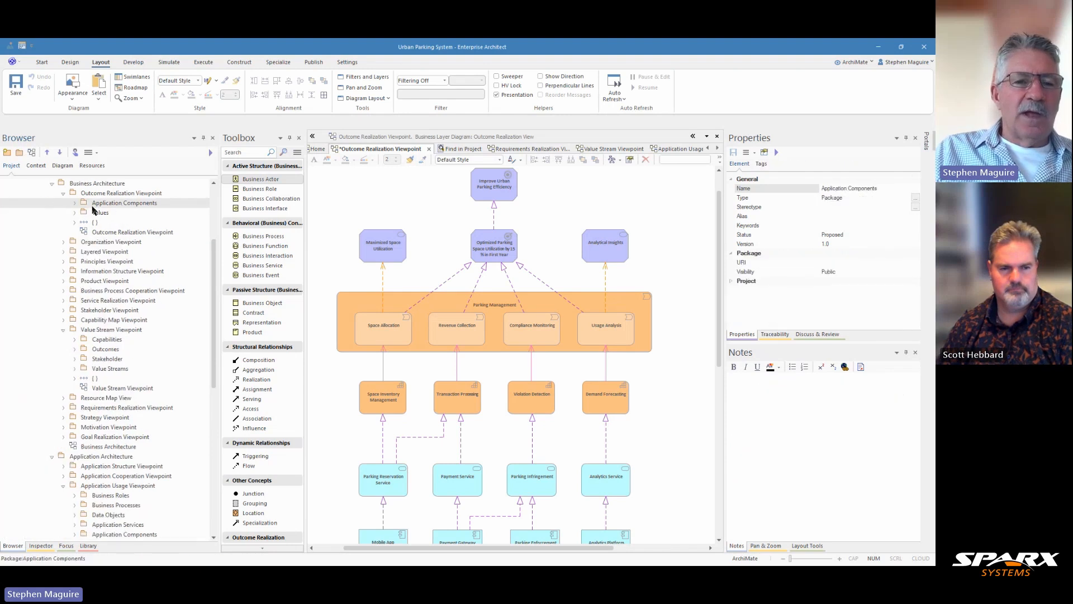
Step: Reorder the Application Components package below Values and save the Outcome Realization Viewpoint diagram
click(60, 154)
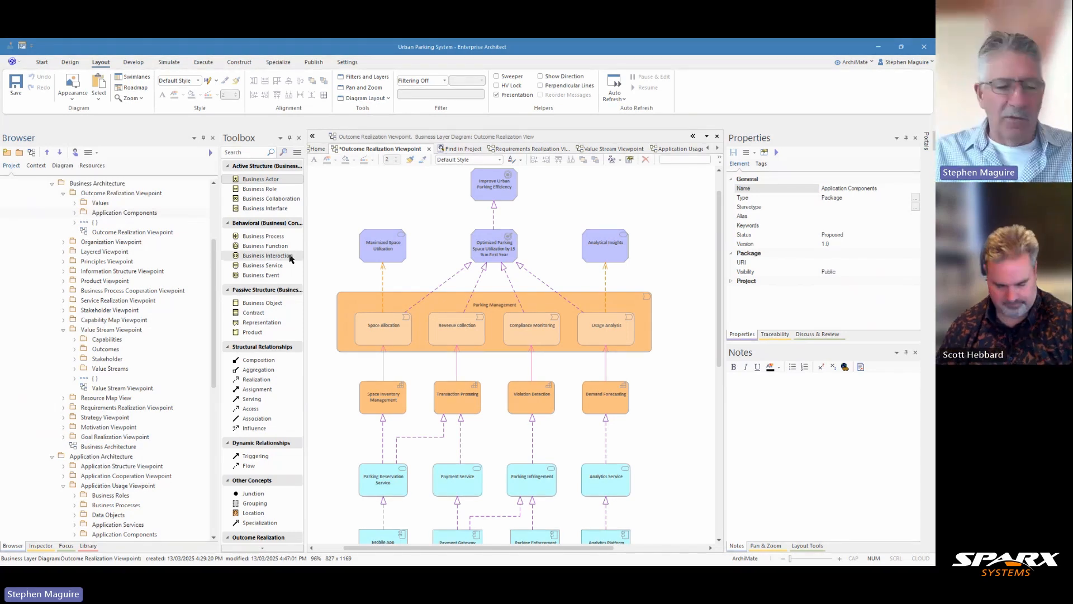
key(ctrl+s)
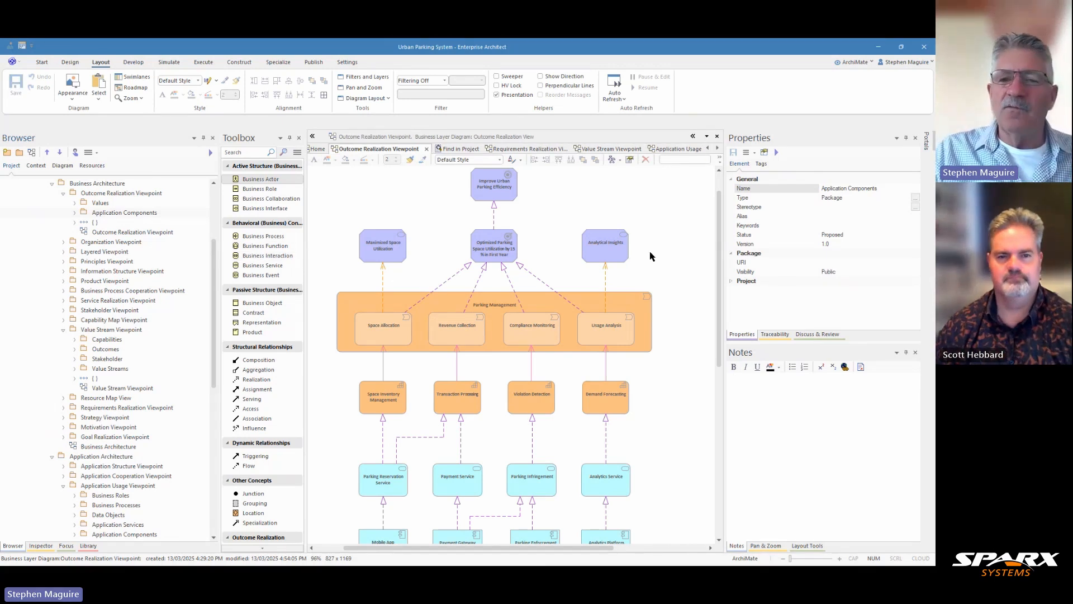